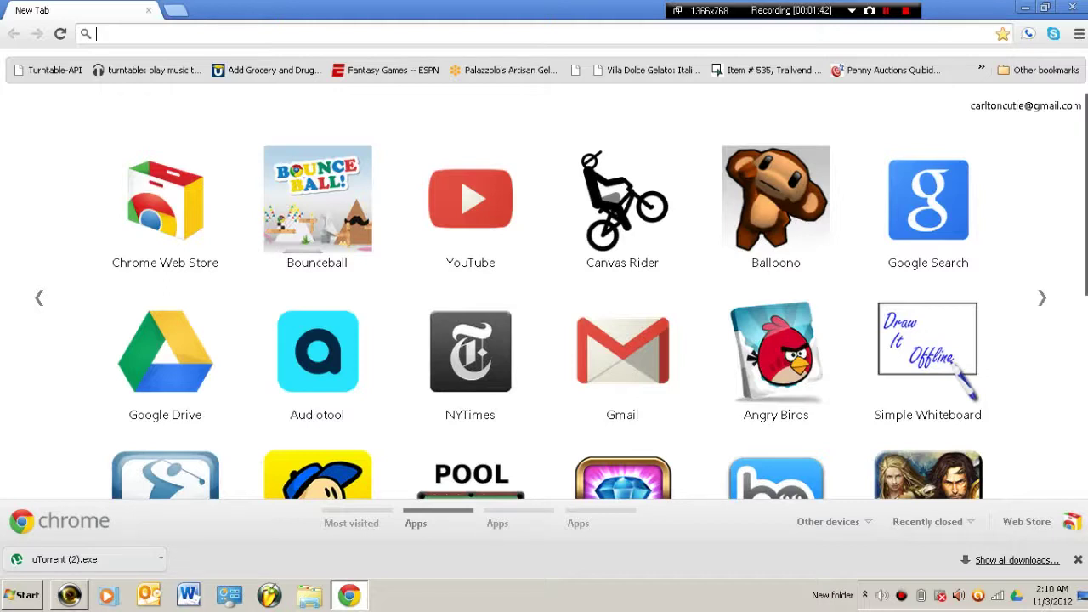
# Load The Pirate Bay and open its Total top 100 torrent list
pyautogui.write('th')
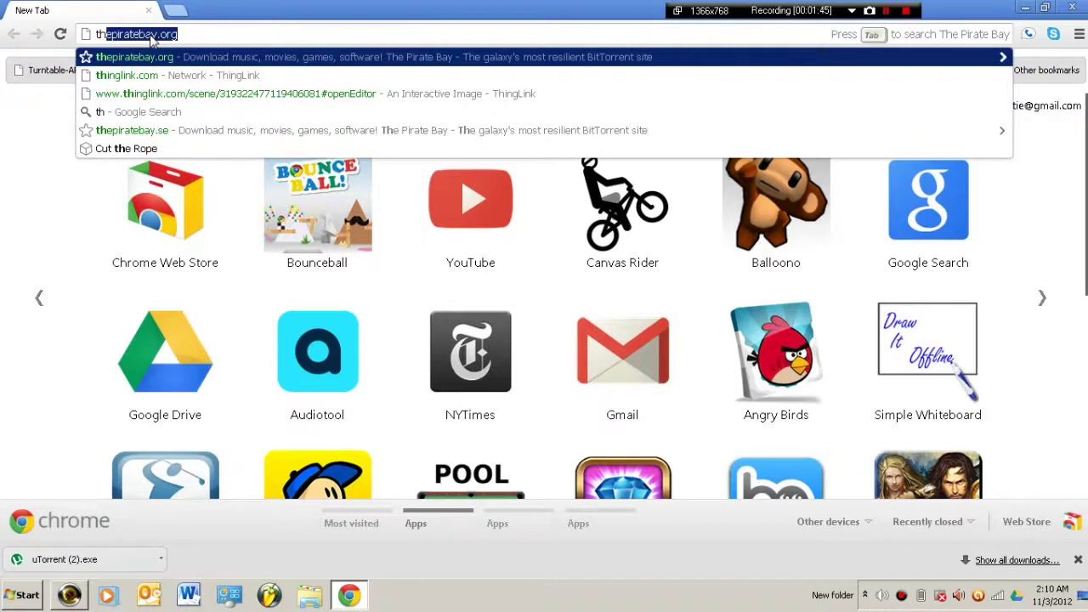
pyautogui.press('Return')
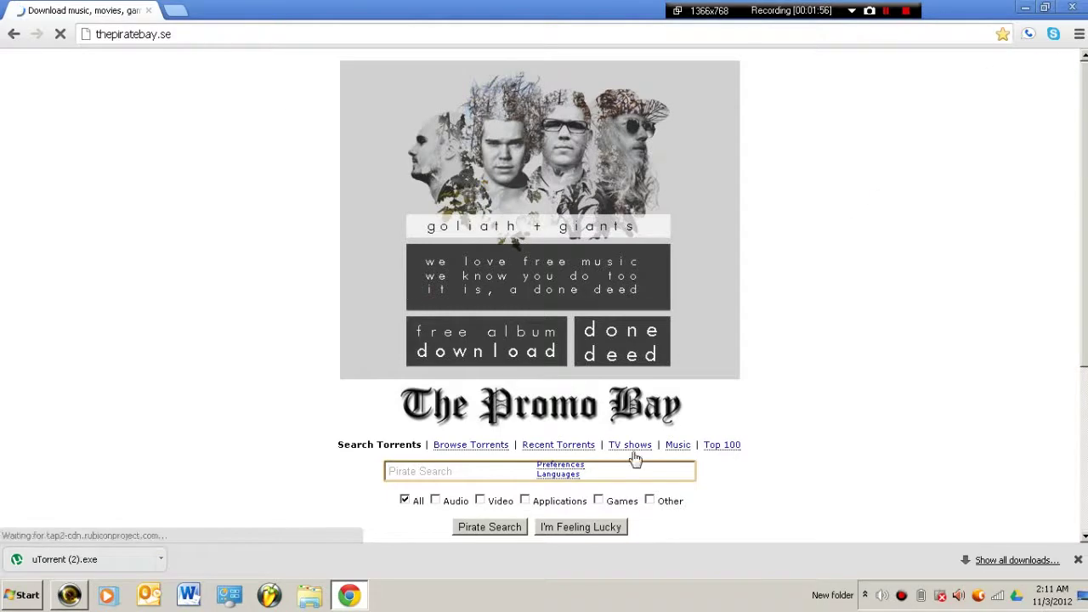
pyautogui.click(723, 444)
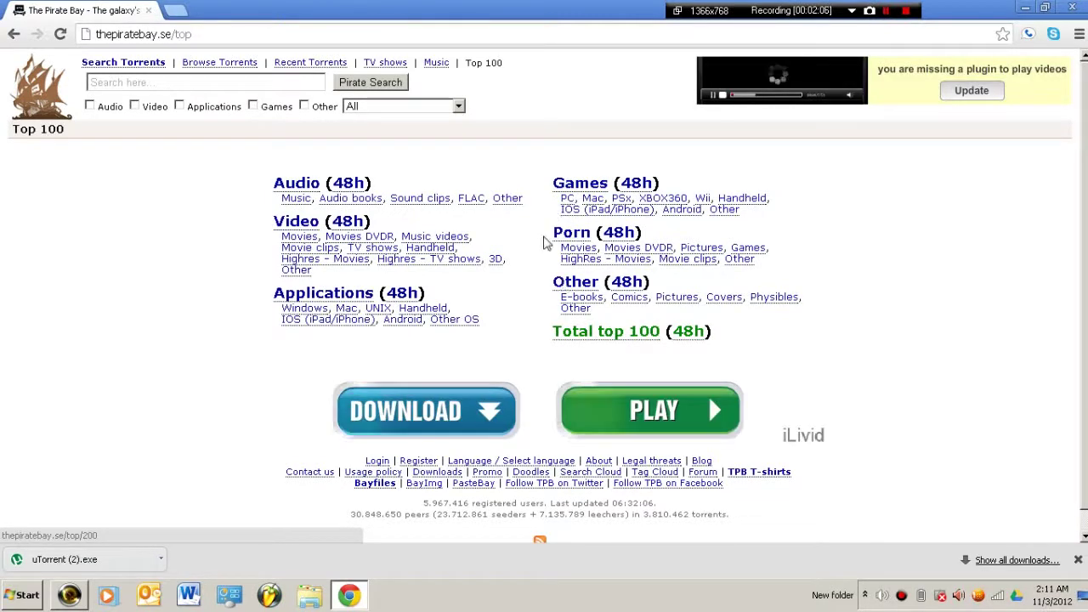
pyautogui.click(619, 339)
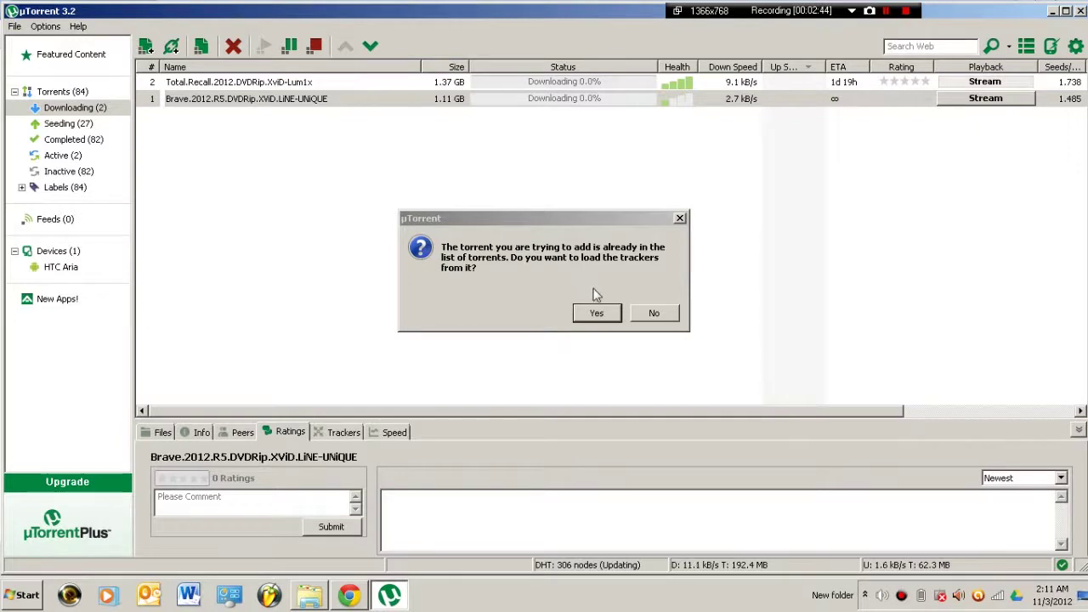
# Send the Total Recall and Looper magnet links to µTorrent, declining trackers for the duplicate
pyautogui.click(591, 316)
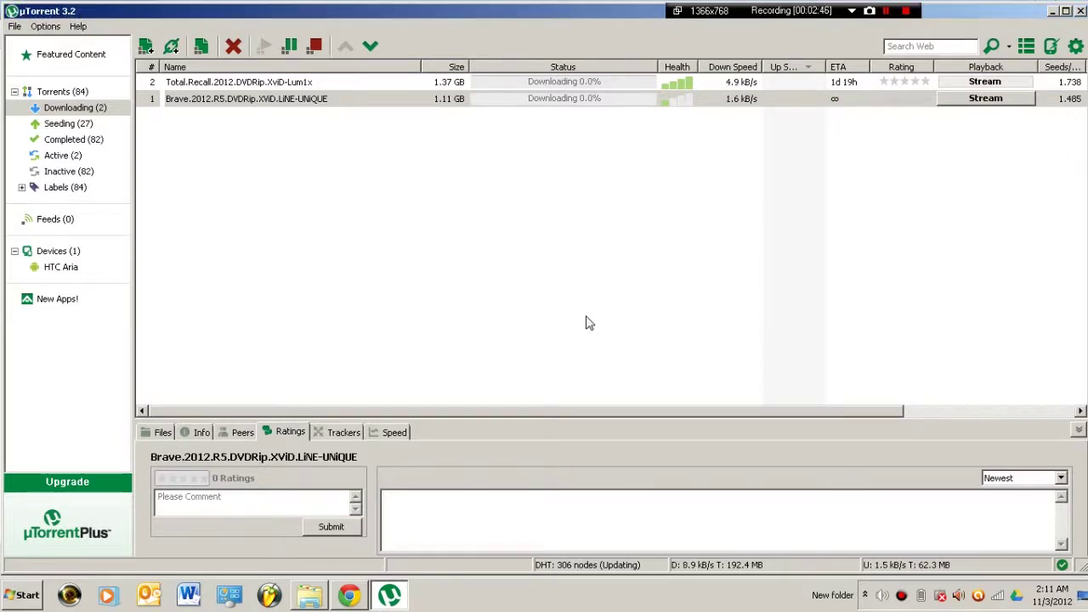
pyautogui.click(354, 598)
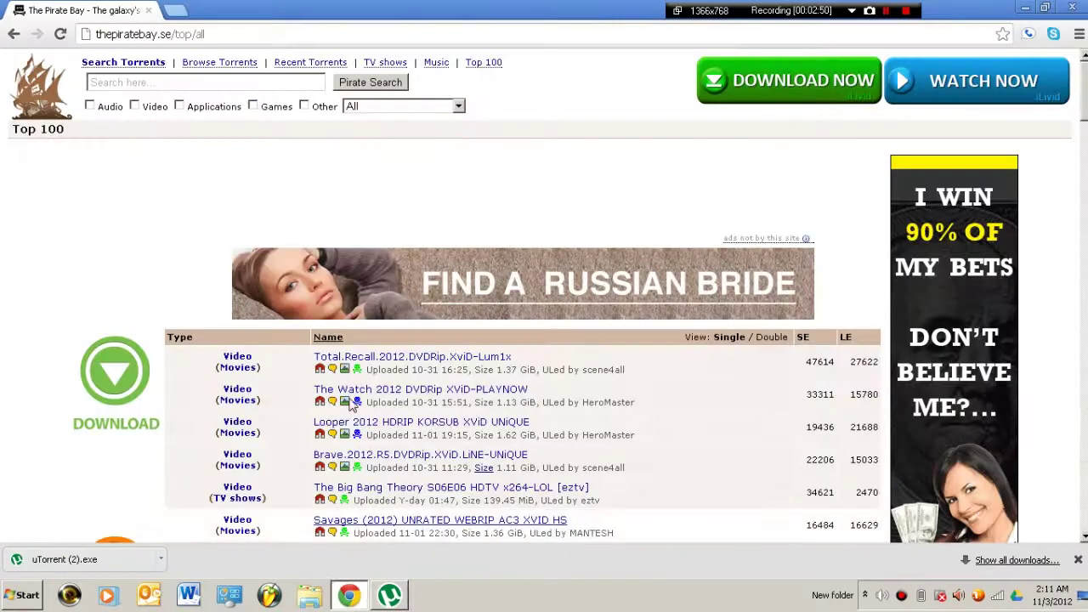
pyautogui.click(321, 371)
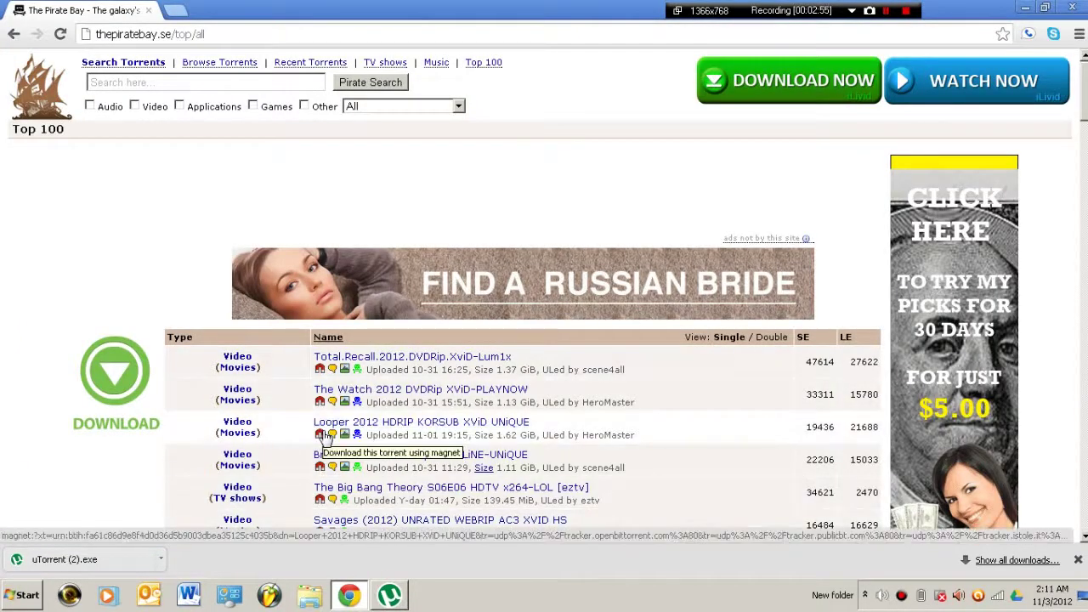
pyautogui.click(322, 438)
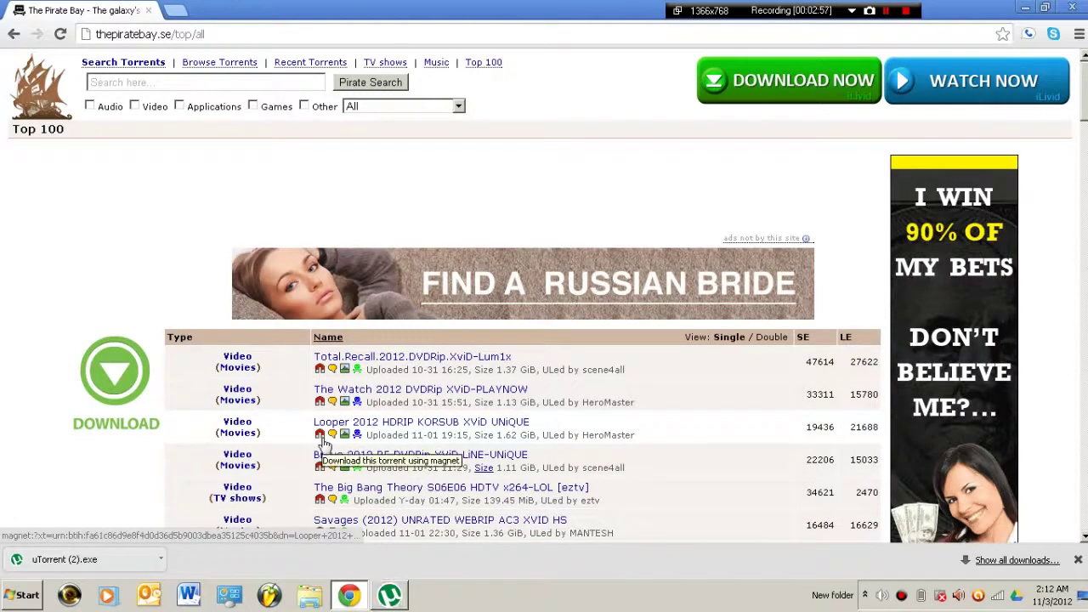
pyautogui.click(388, 596)
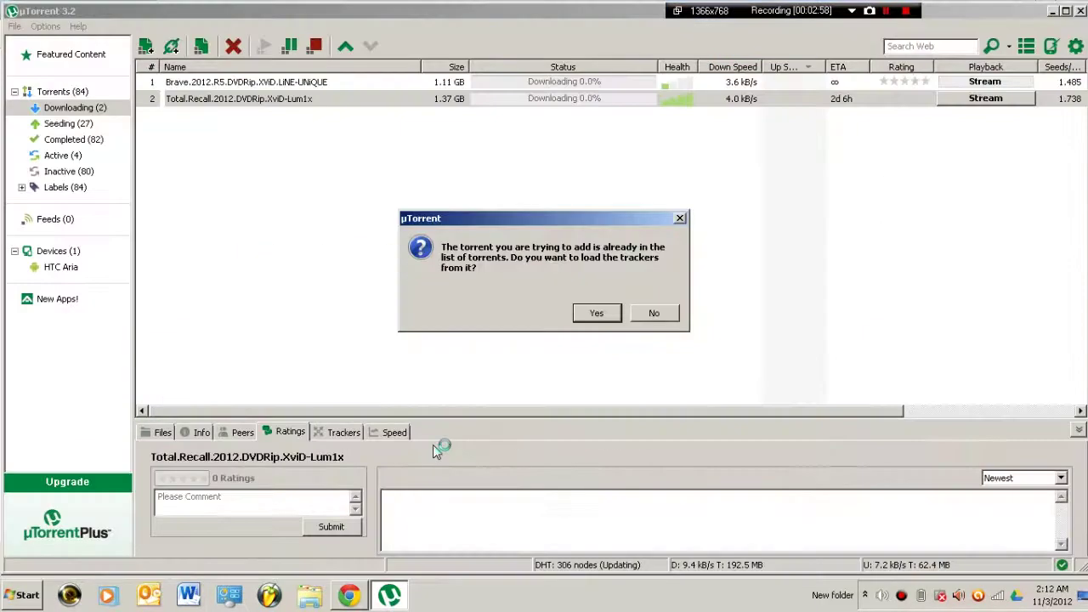
pyautogui.click(666, 315)
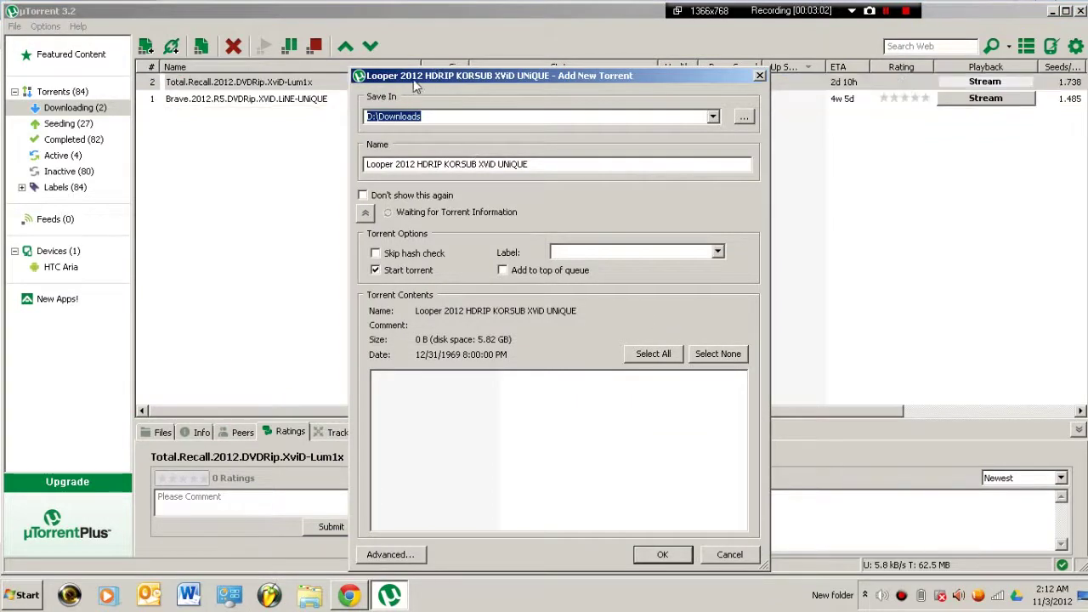
# Confirm adding Looper 2012 HDRIP KORSUB XViD UNiQUE, decline the duplicate trackers prompt, and select it
pyautogui.click(365, 599)
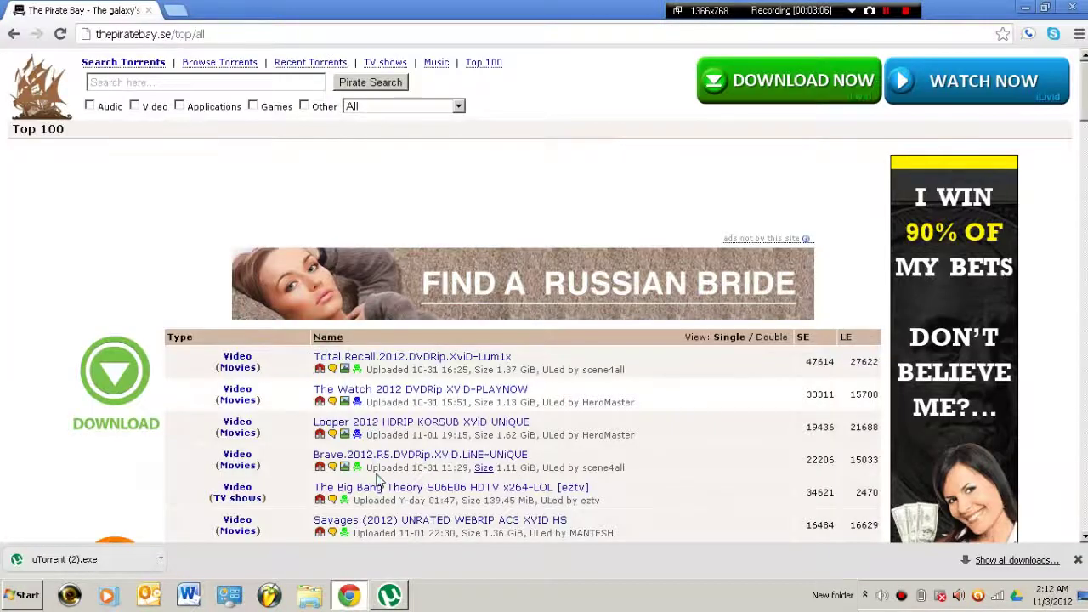
pyautogui.click(389, 597)
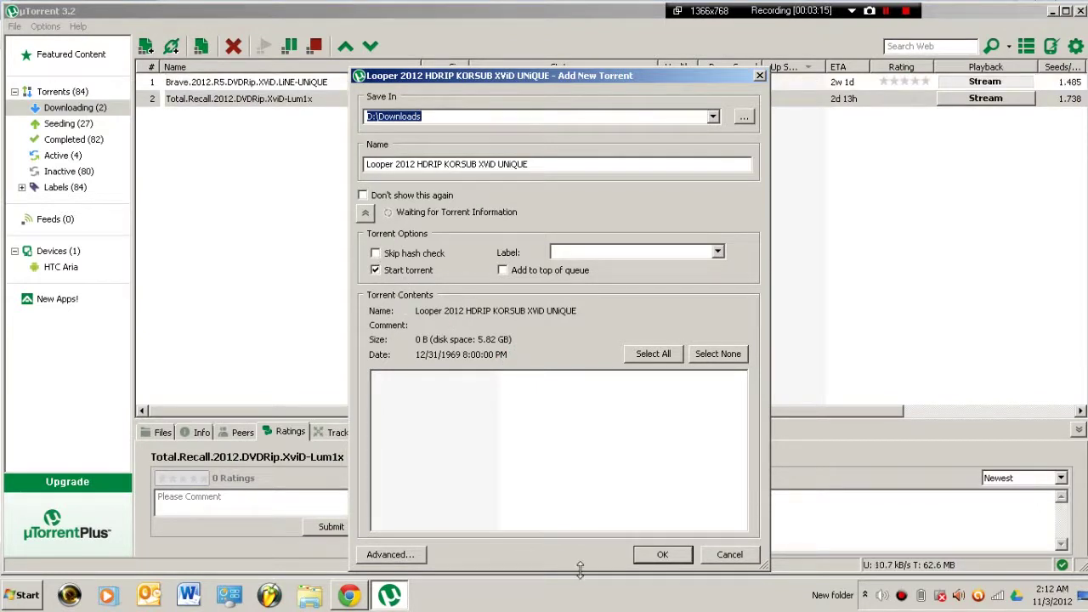
pyautogui.click(646, 557)
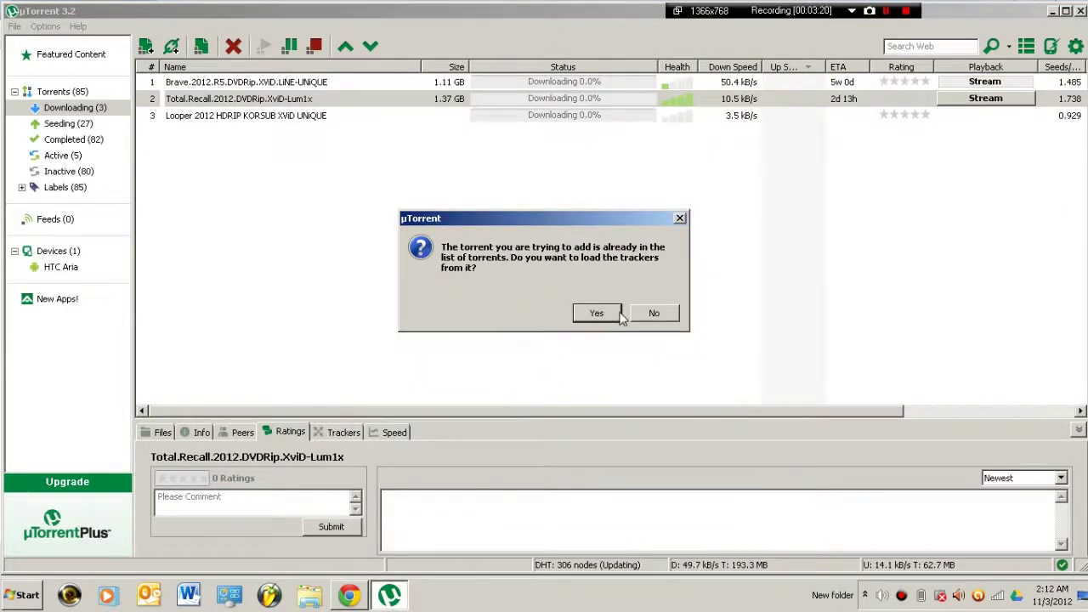
pyautogui.click(650, 314)
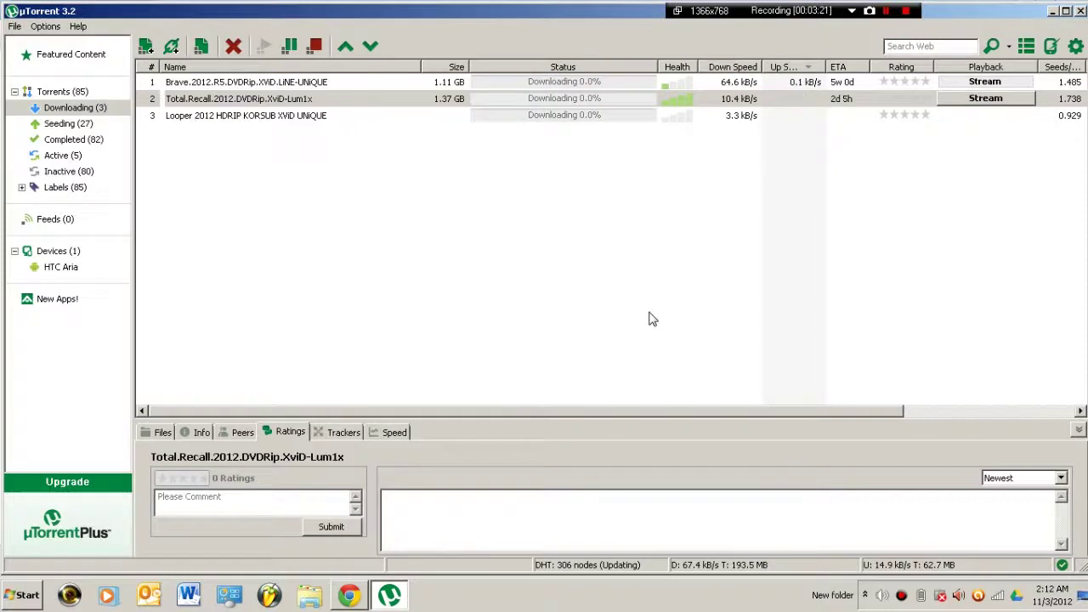
pyautogui.click(426, 116)
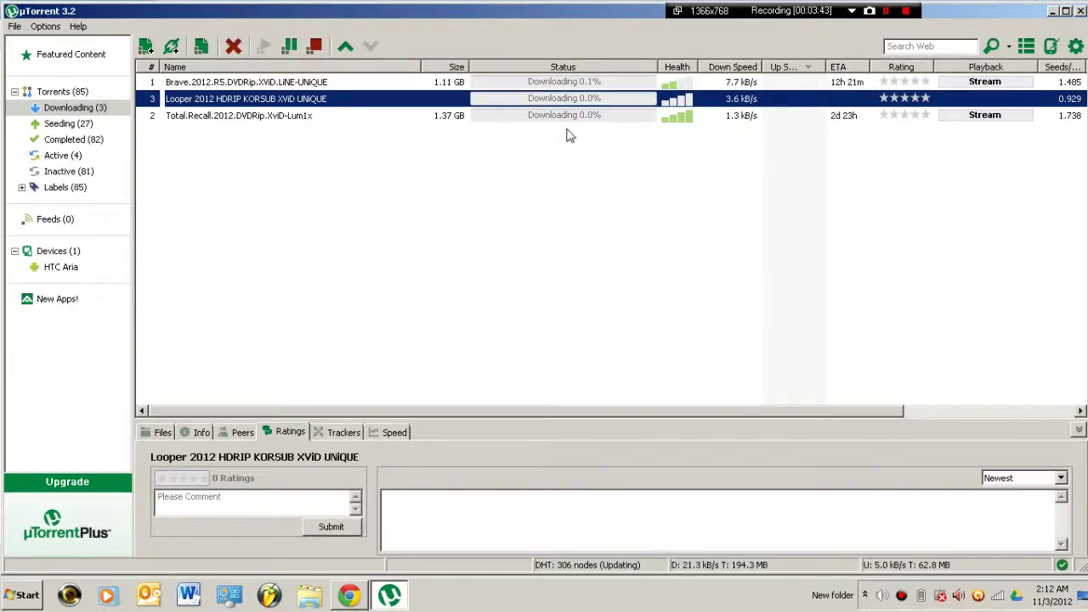
# Mark Looper's sample.avi and ExtraTorrent .txt file as Don't Download, leaving only Looper 2012.avi
pyautogui.click(161, 434)
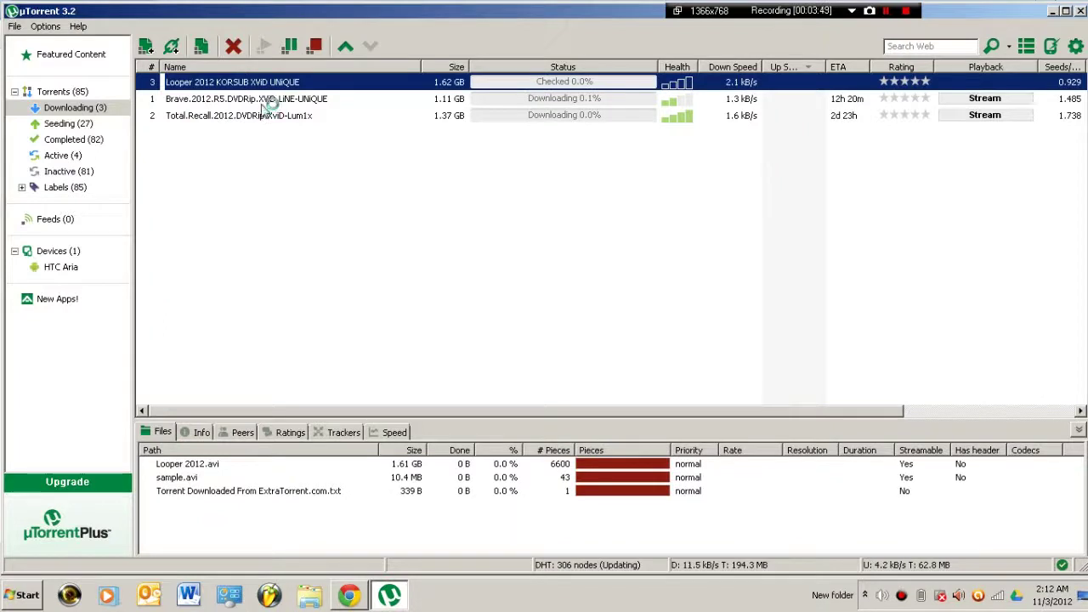
pyautogui.click(224, 506)
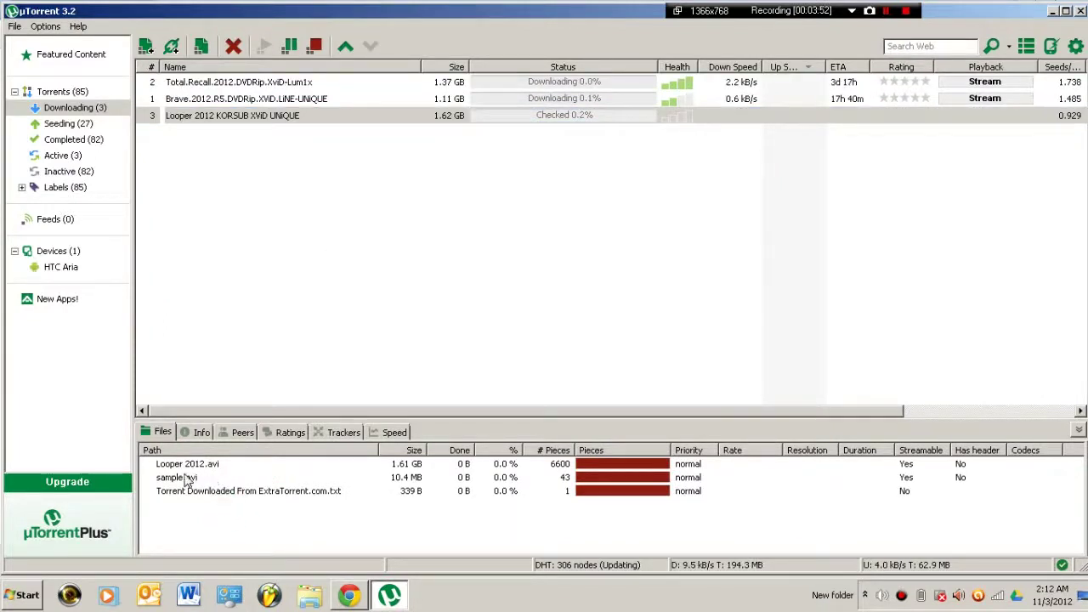
pyautogui.click(187, 479)
pyautogui.click(190, 496)
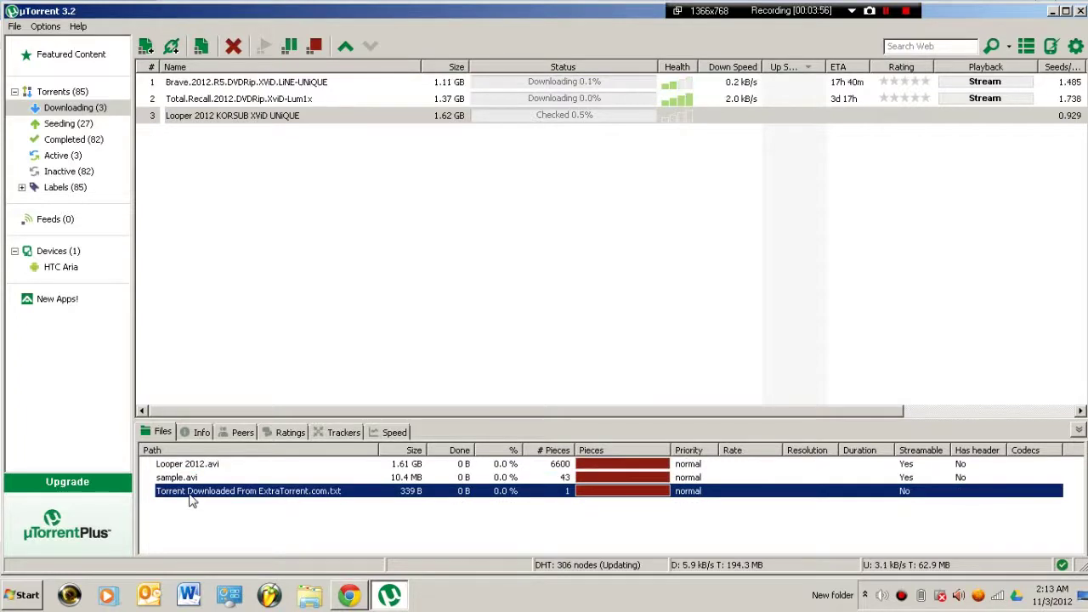
pyautogui.hotkey('shift', 'Up')
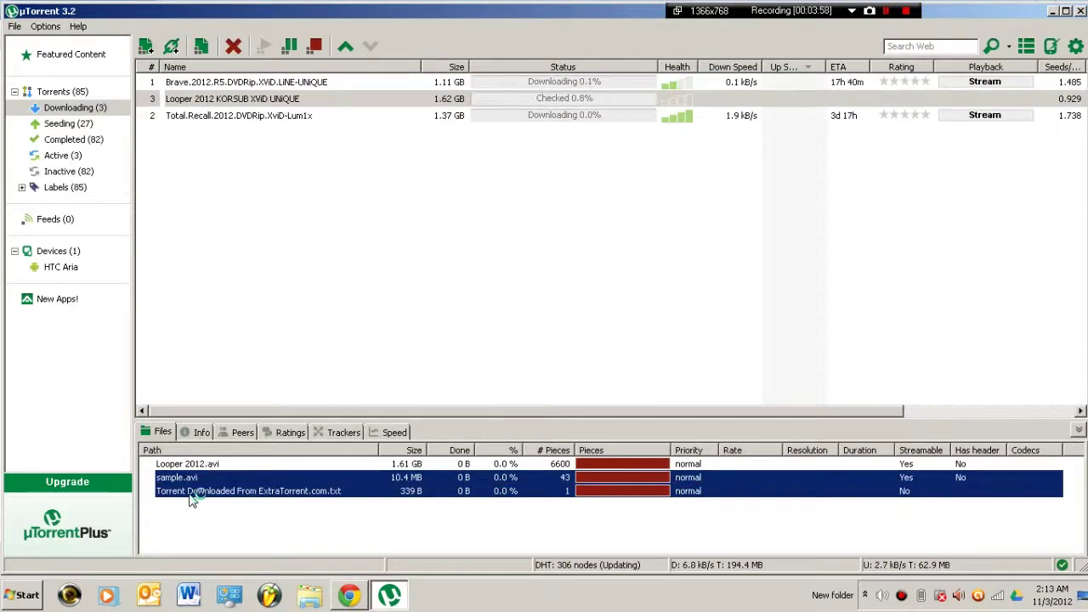
pyautogui.rightClick(190, 486)
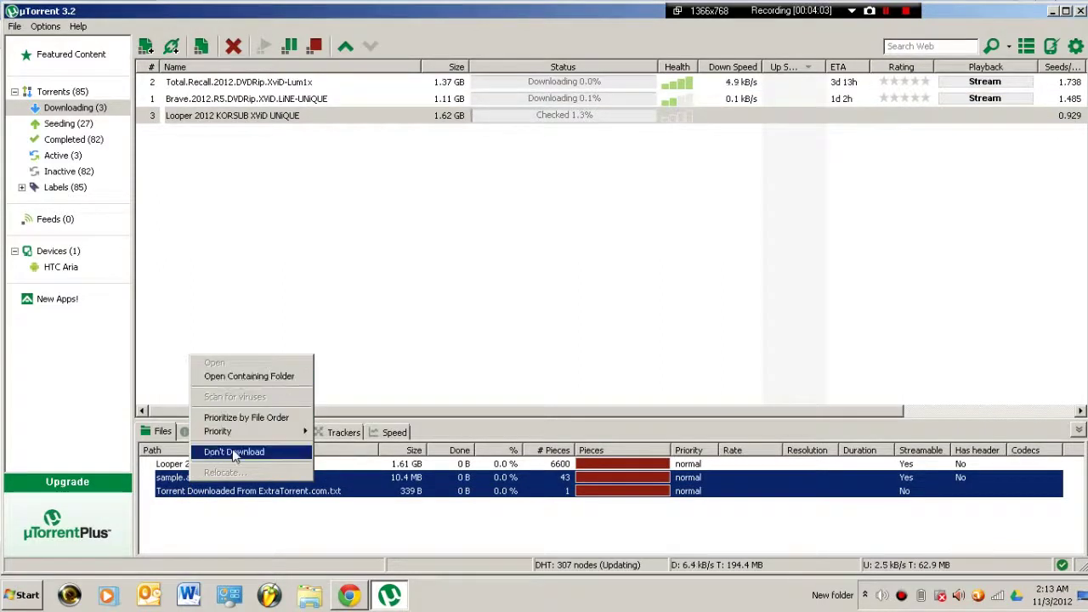
pyautogui.click(235, 453)
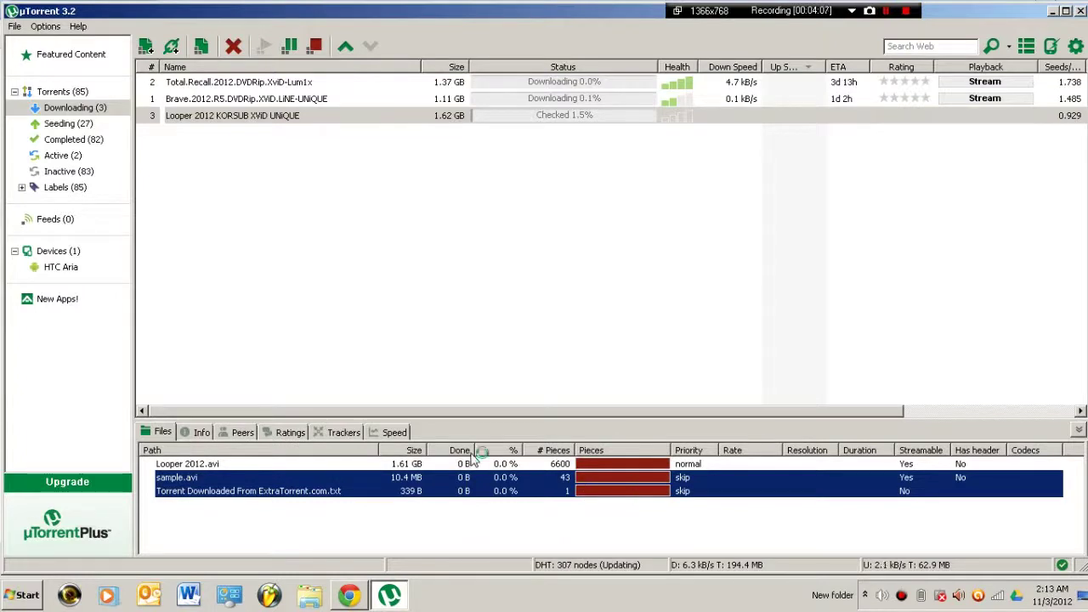
pyautogui.click(438, 83)
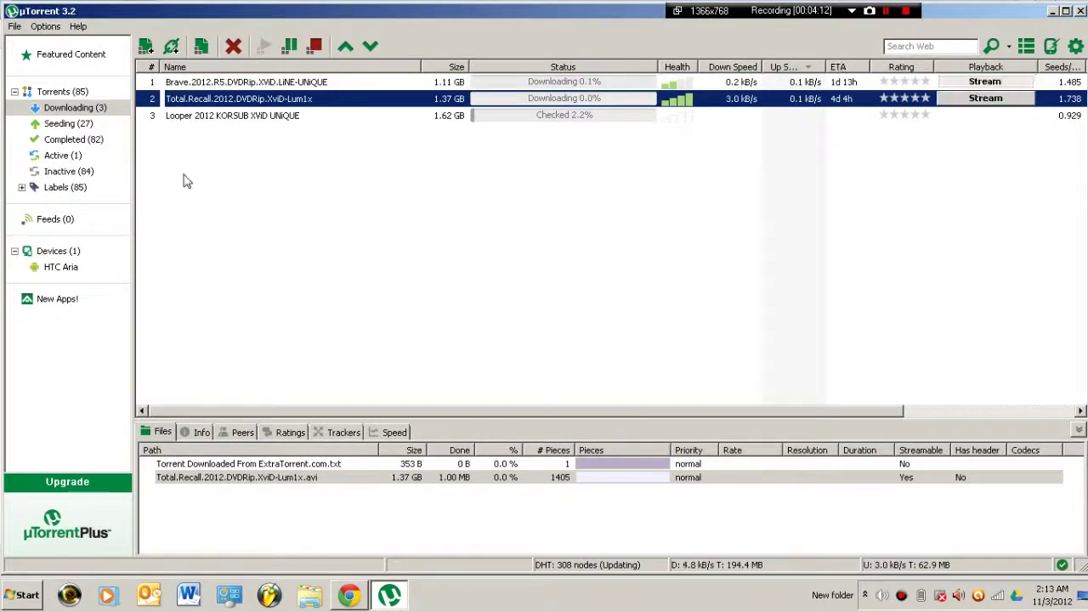
# Browse the Completed torrents, starting at The Avengers, and the Seeding list, then return to Chrome
pyautogui.click(55, 138)
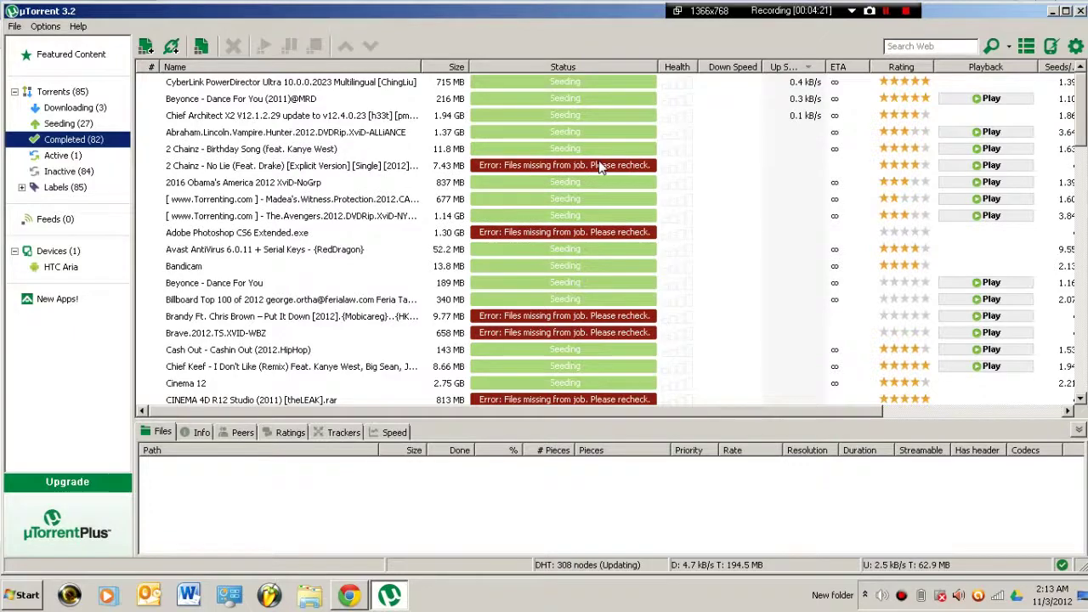
pyautogui.press('Down')
pyautogui.press('Down')
pyautogui.press('Down')
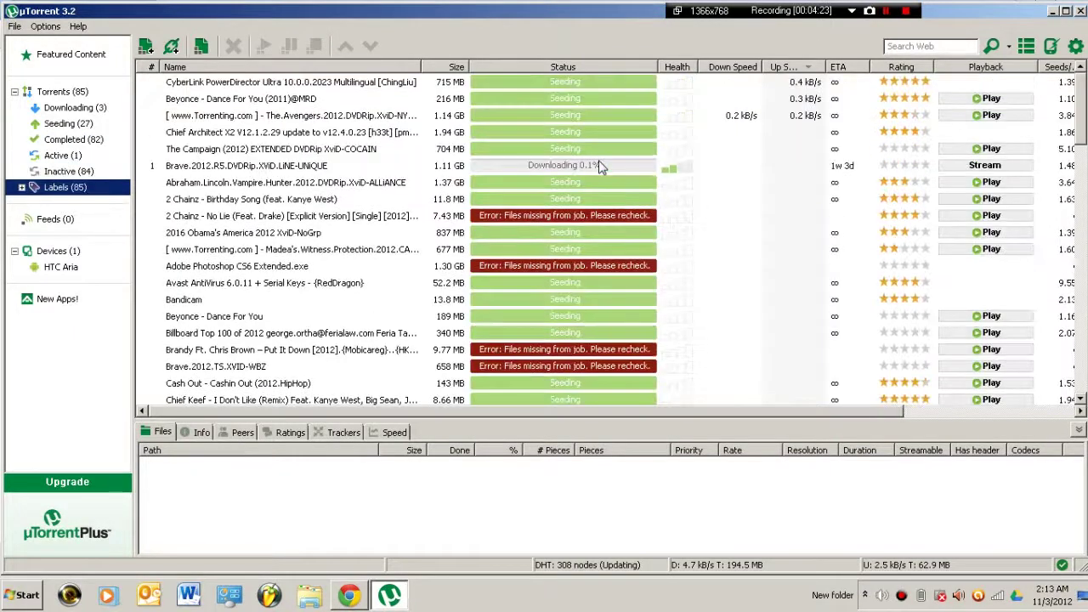
pyautogui.press('Down')
pyautogui.press('Up')
pyautogui.press('Up')
pyautogui.click(117, 144)
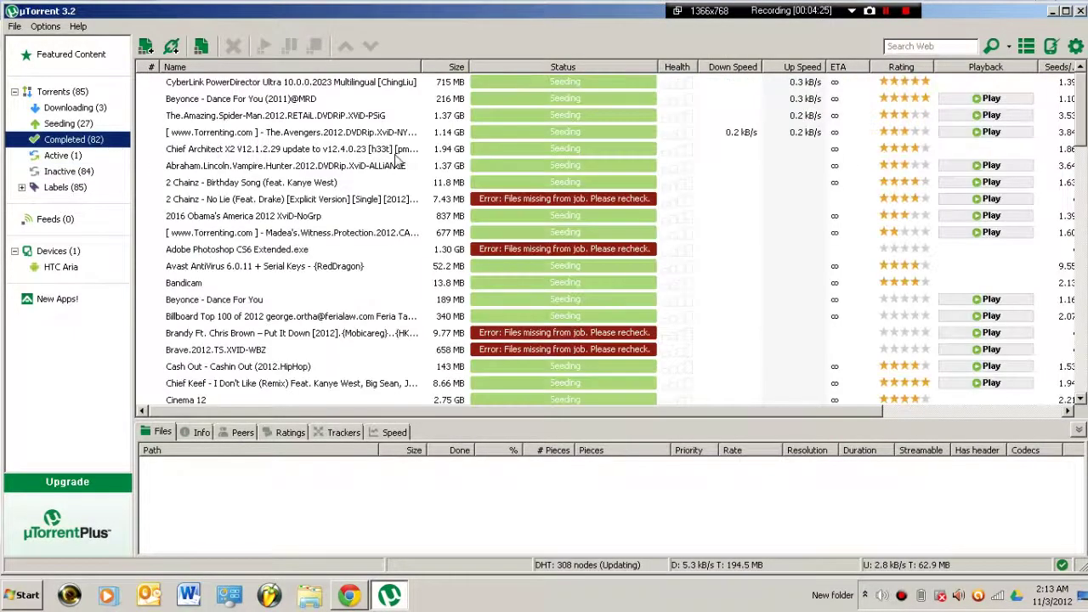
pyautogui.click(395, 153)
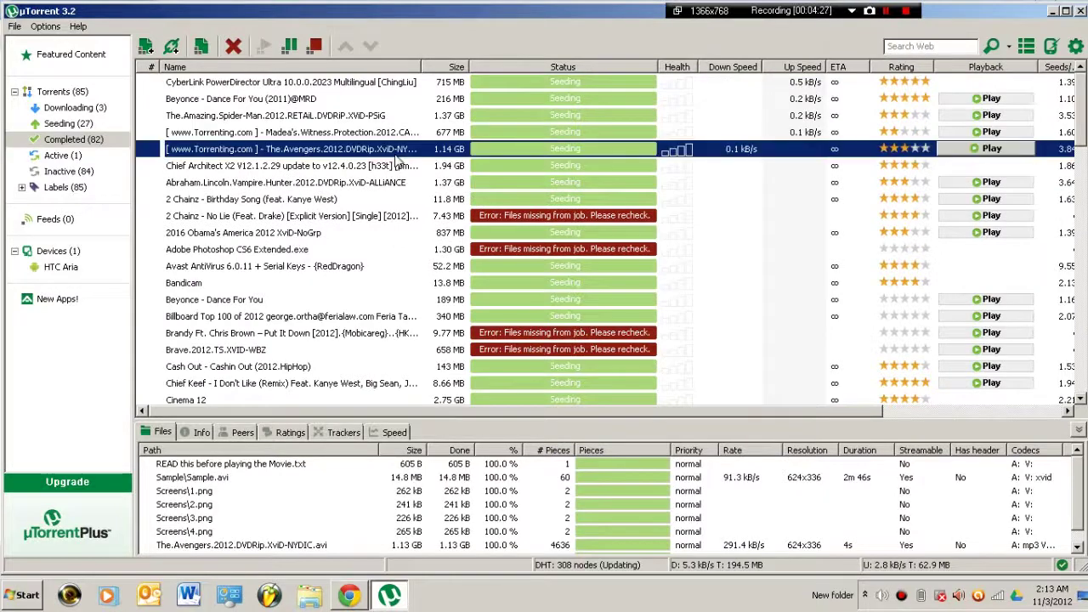
pyautogui.press('Down')
pyautogui.press('Down')
pyautogui.press('Down')
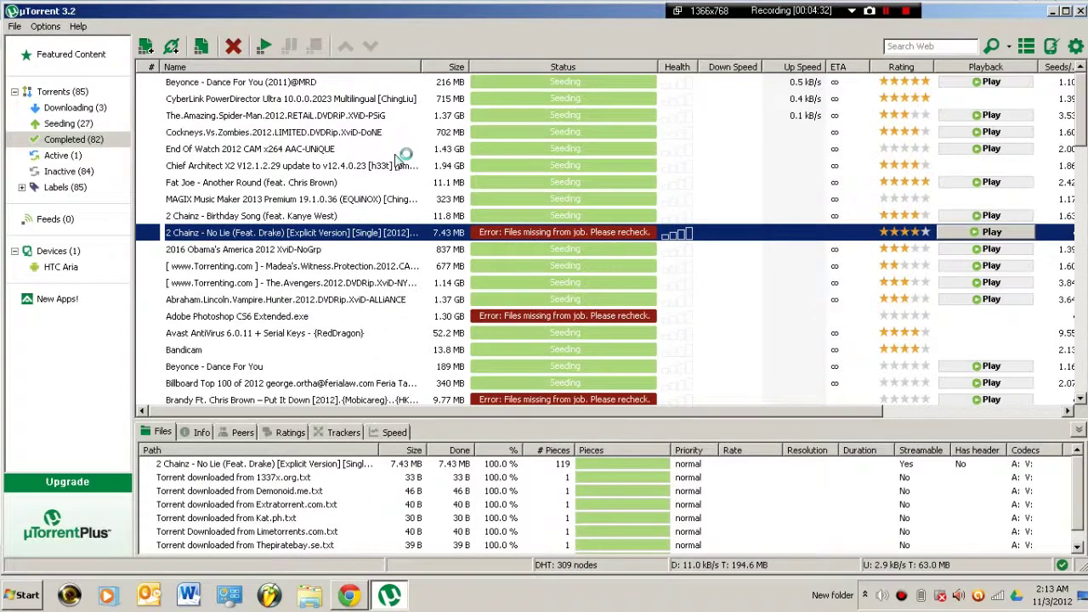
pyautogui.click(58, 124)
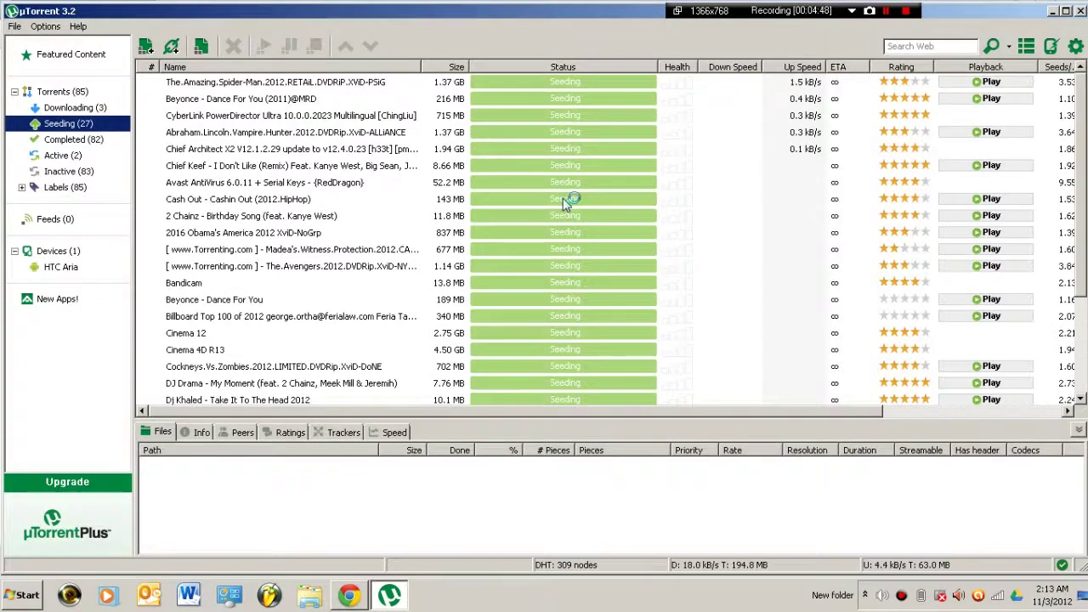
pyautogui.click(349, 596)
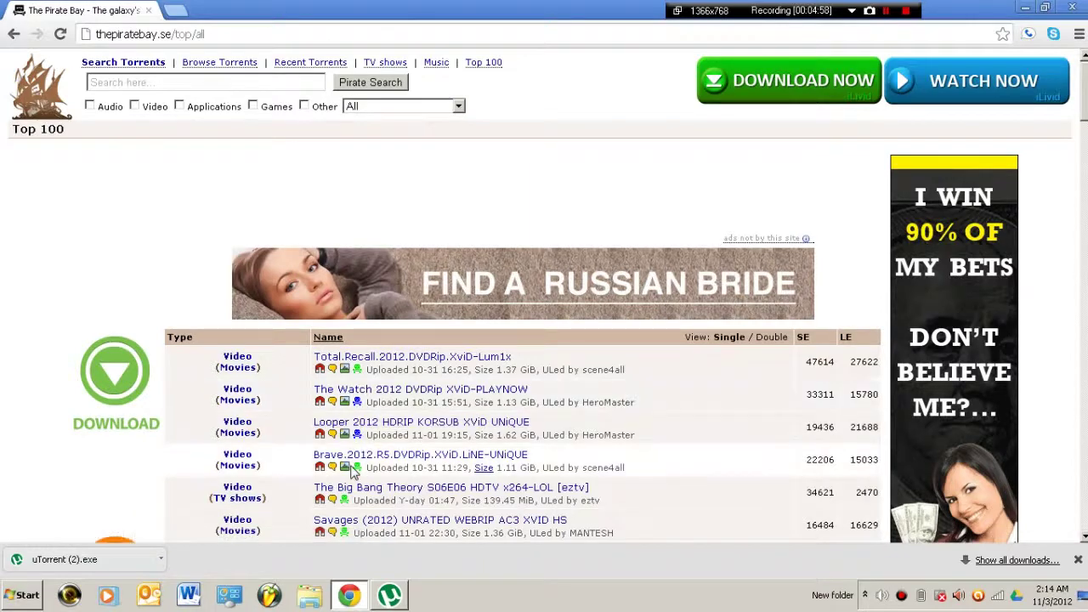
# Scroll down The Pirate Bay Top 100 list, then minimize Chrome to get back to µTorrent
pyautogui.scroll(-1, 356, 473)
pyautogui.scroll(-5, 355, 472)
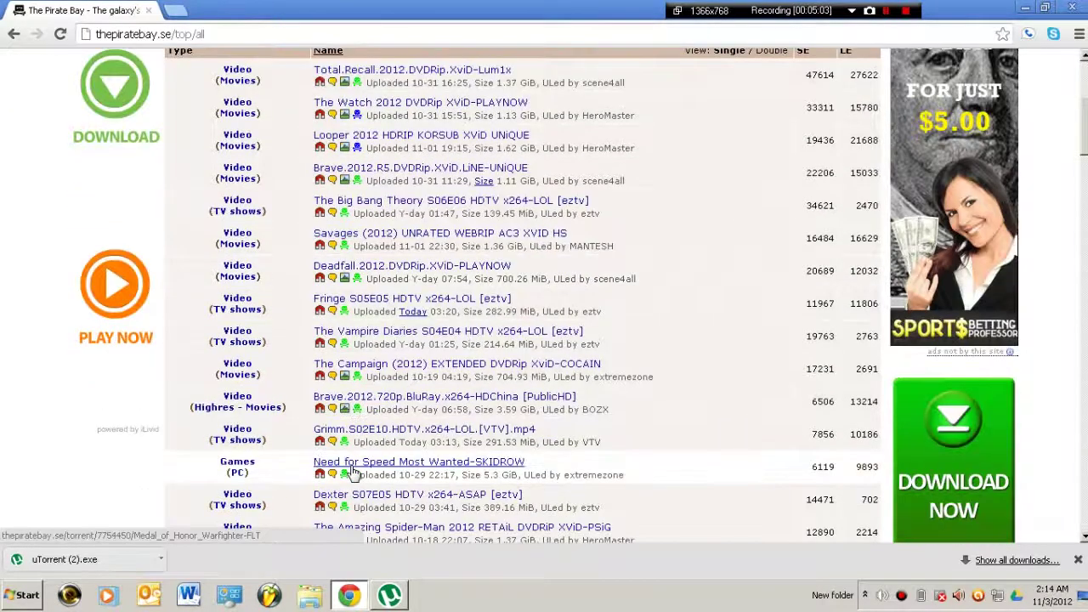
pyautogui.scroll(-9, 355, 472)
pyautogui.scroll(-3, 355, 472)
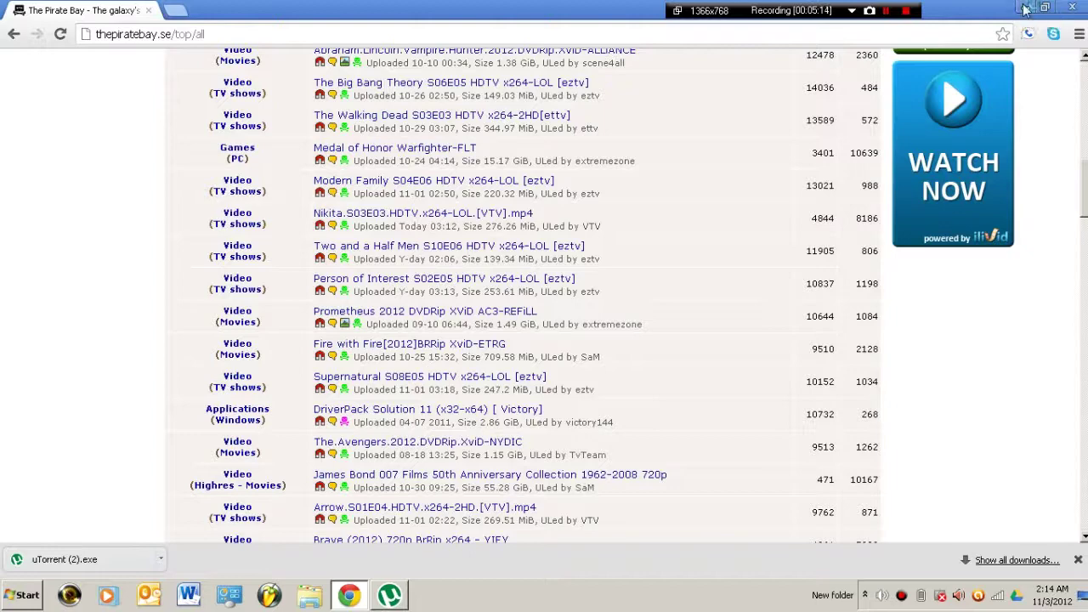
pyautogui.click(1027, 8)
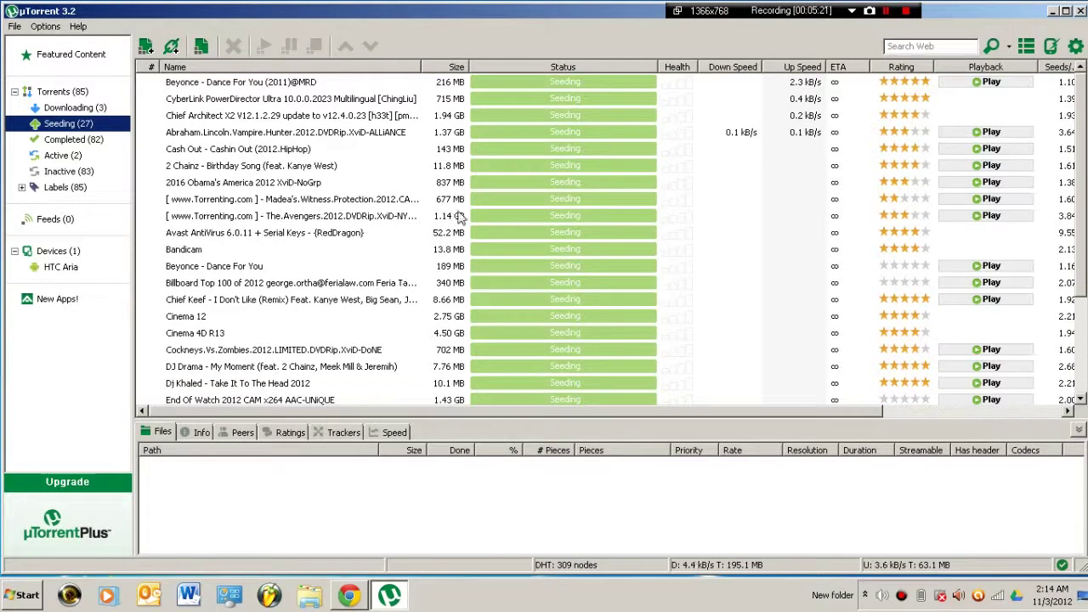
# Stop the completed MAGIX Music Maker torrent so it shows Finished
pyautogui.click(86, 110)
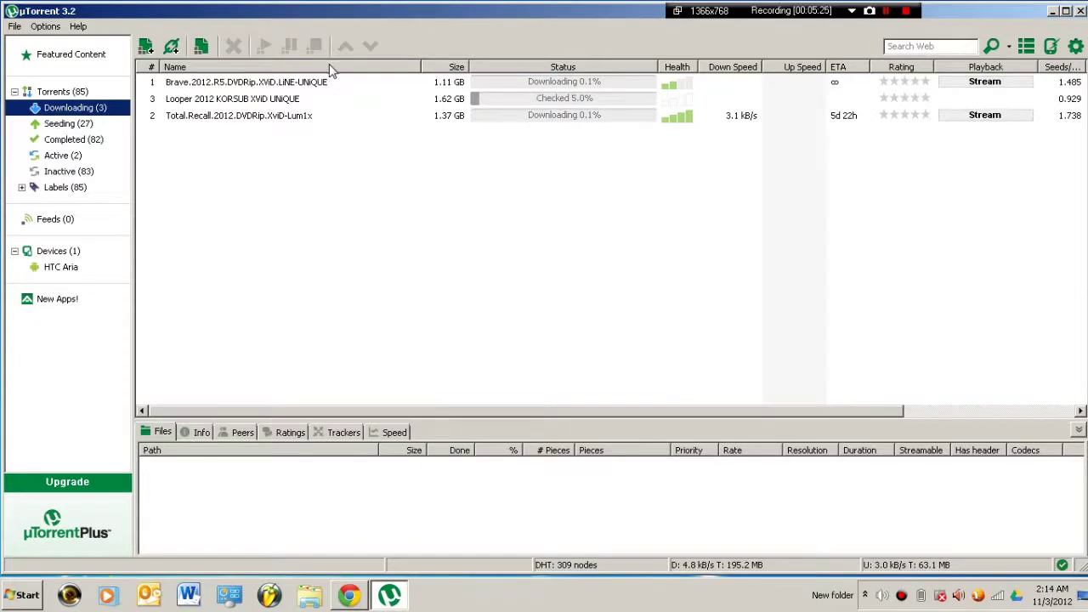
pyautogui.click(59, 142)
pyautogui.click(394, 145)
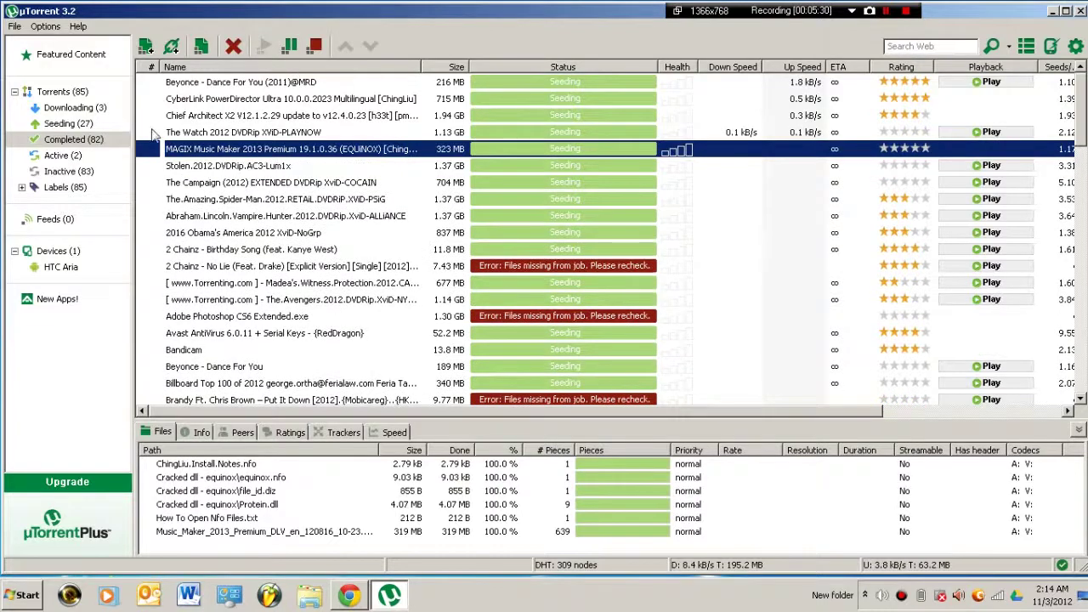
pyautogui.click(315, 46)
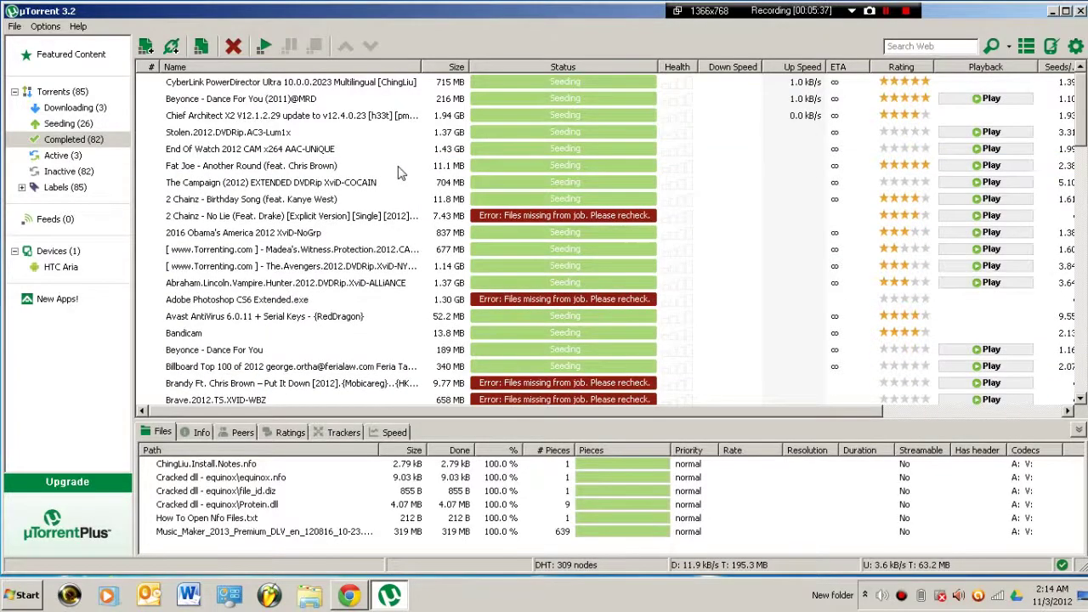
# Sort the 82 completed torrents by Status and scroll through the missing-files errors
pyautogui.click(401, 173)
pyautogui.click(609, 66)
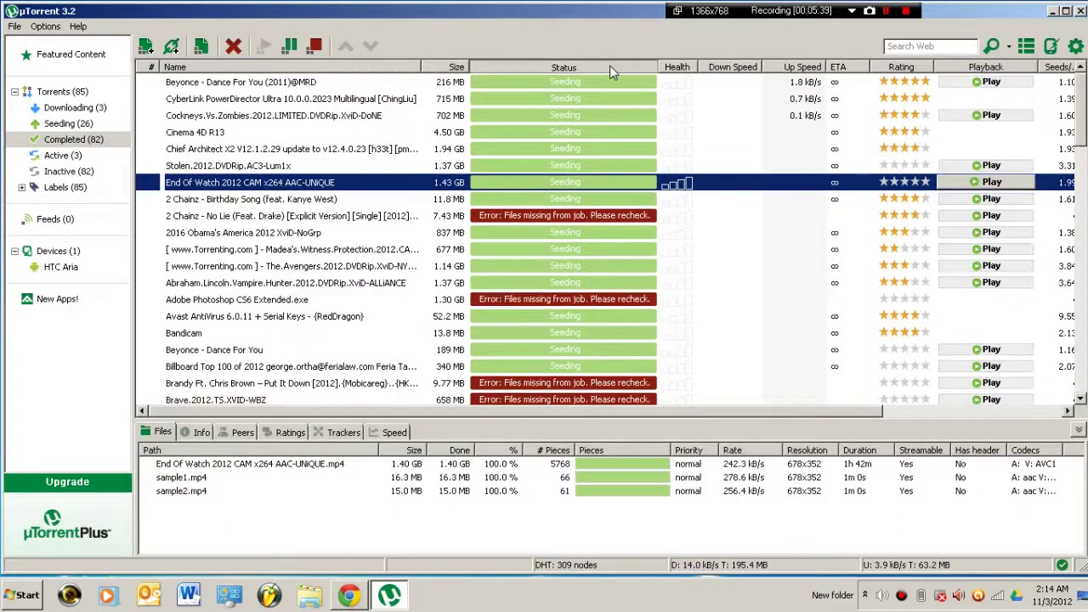
pyautogui.moveTo(1082, 133); pyautogui.dragTo(1082, 71)
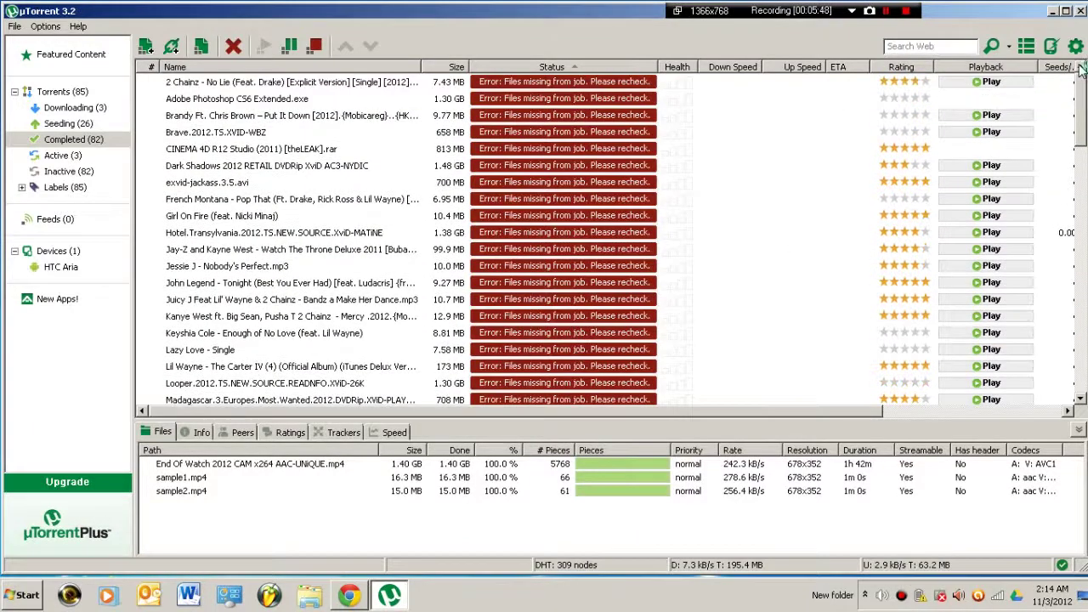
pyautogui.moveTo(1083, 123); pyautogui.dragTo(1082, 183)
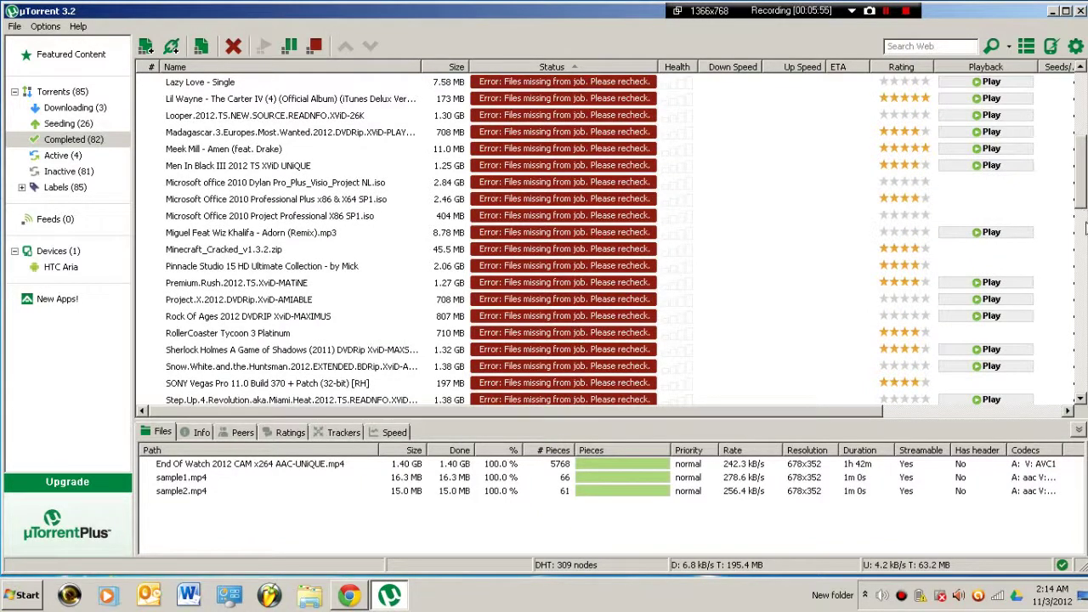
pyautogui.scroll(-6, 1085, 225)
pyautogui.scroll(6, 1080, 153)
pyautogui.moveTo(1082, 189); pyautogui.dragTo(1083, 265)
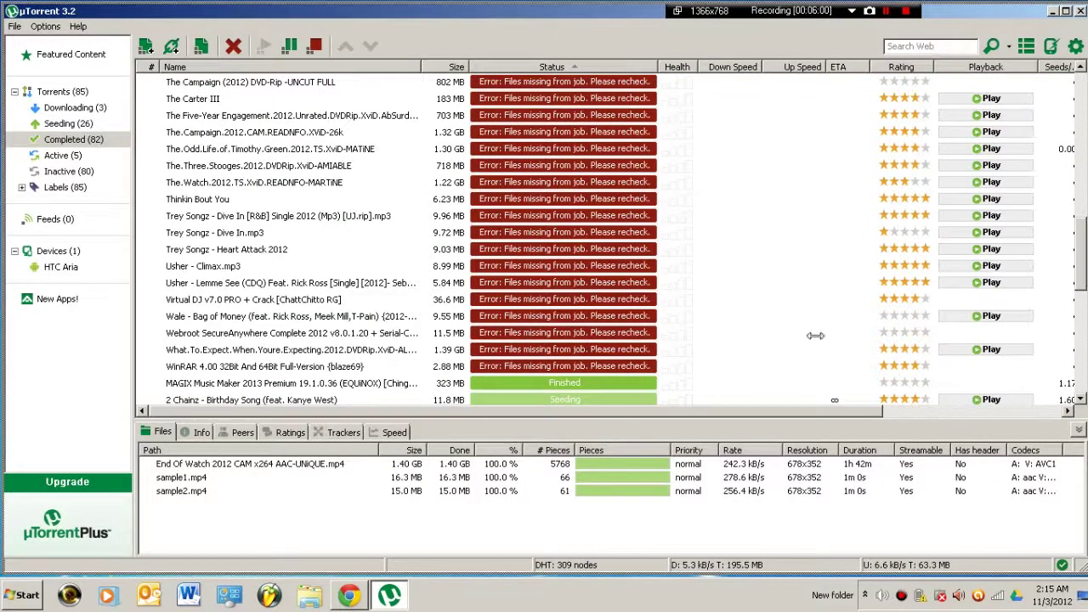
# Start the MAGIX Music Maker 2013 torrent again and view the 27 seeding torrents
pyautogui.click(402, 384)
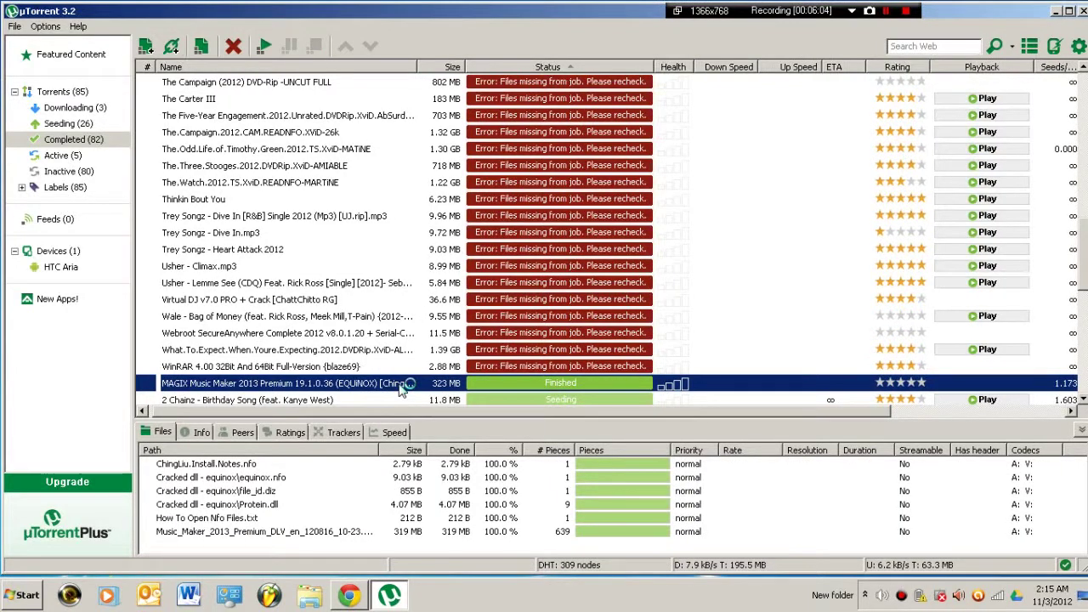
pyautogui.click(263, 46)
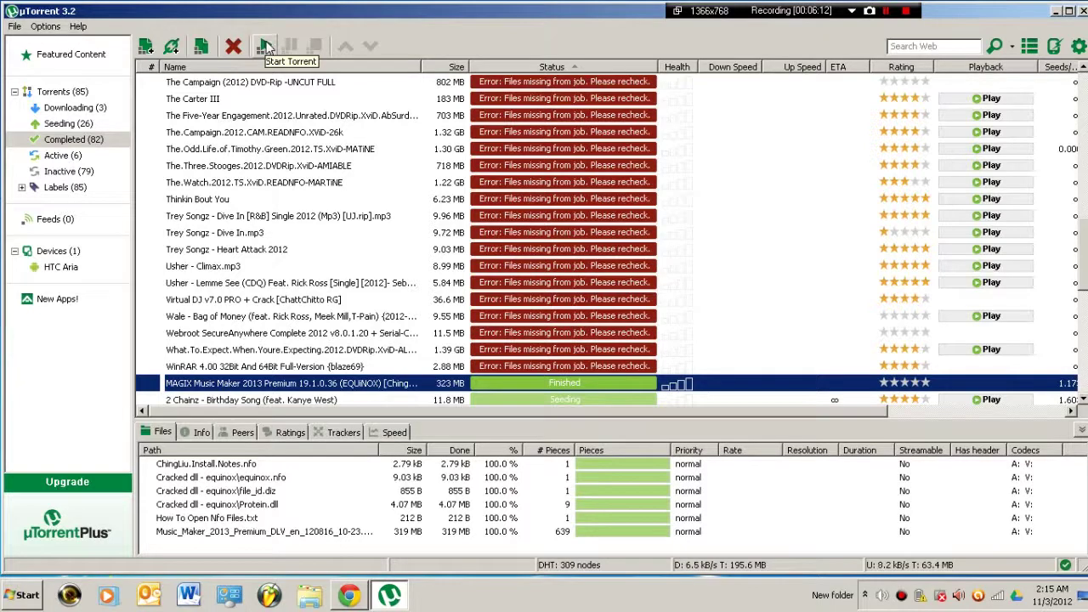
pyautogui.click(267, 47)
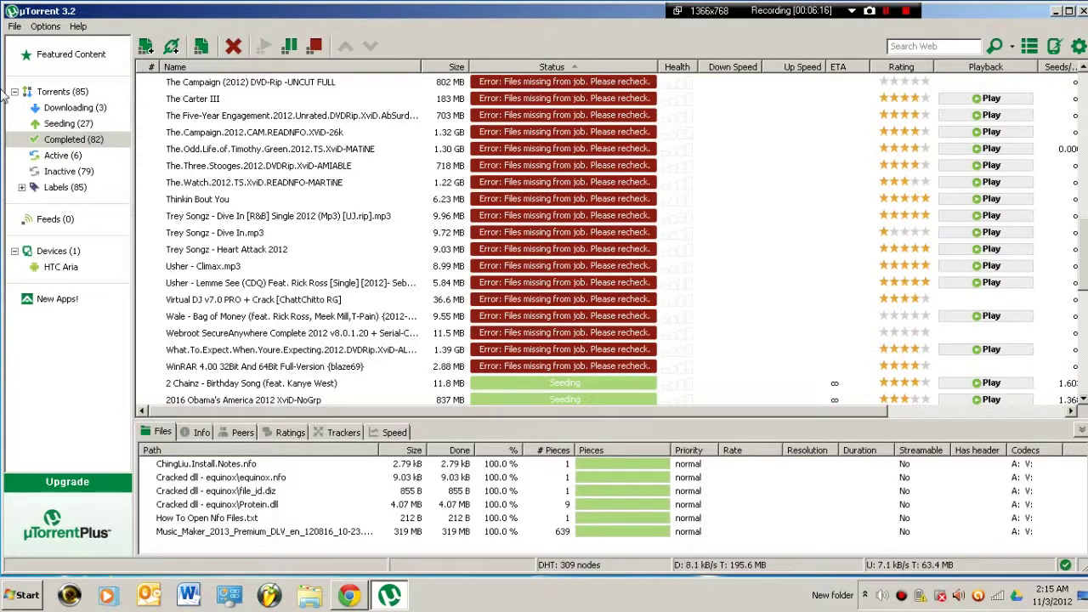
pyautogui.click(73, 124)
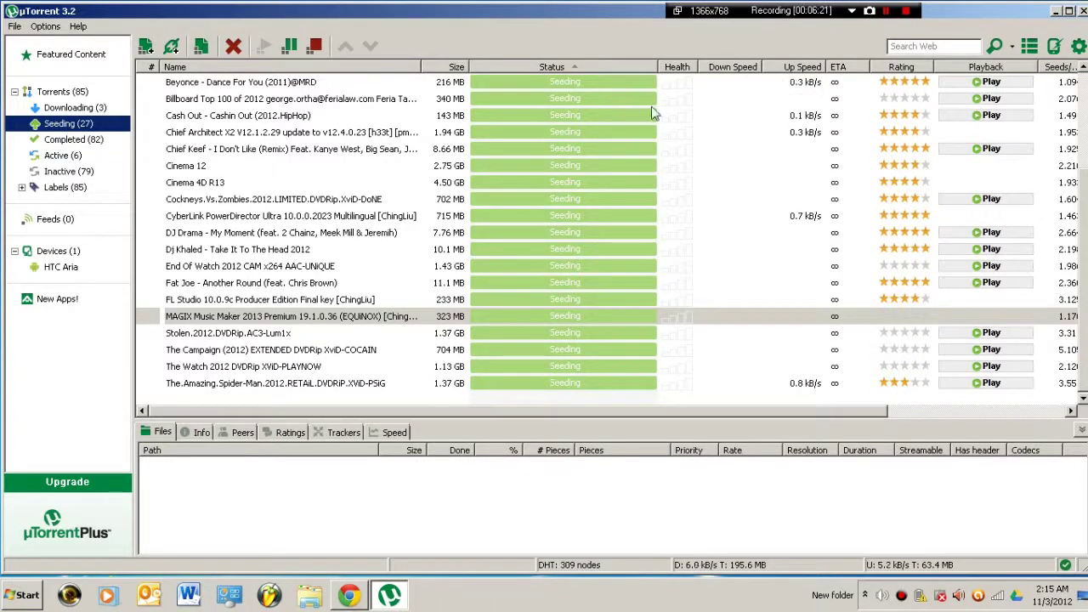
# Select all completed torrents, then stop and restart them so finished ones become Queued Seed
pyautogui.click(85, 141)
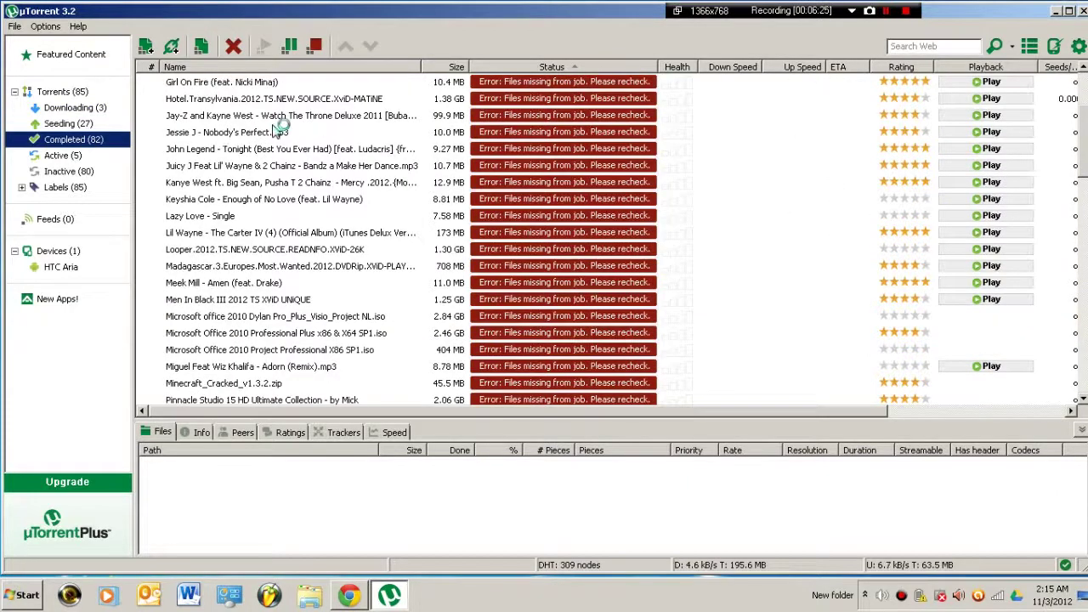
pyautogui.click(277, 133)
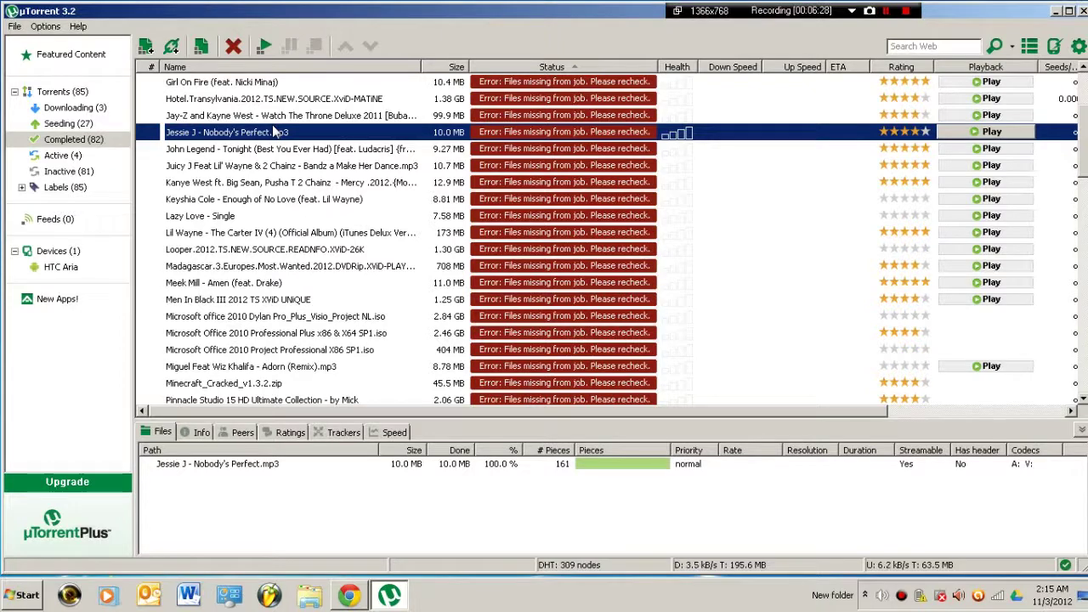
pyautogui.hotkey('ctrl', 'a')
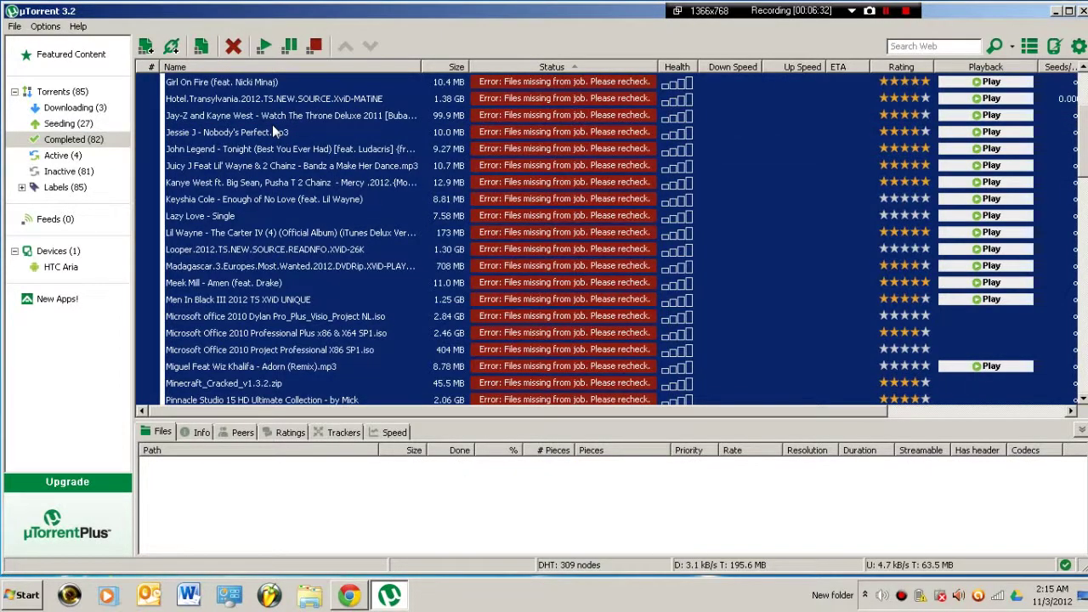
pyautogui.click(319, 49)
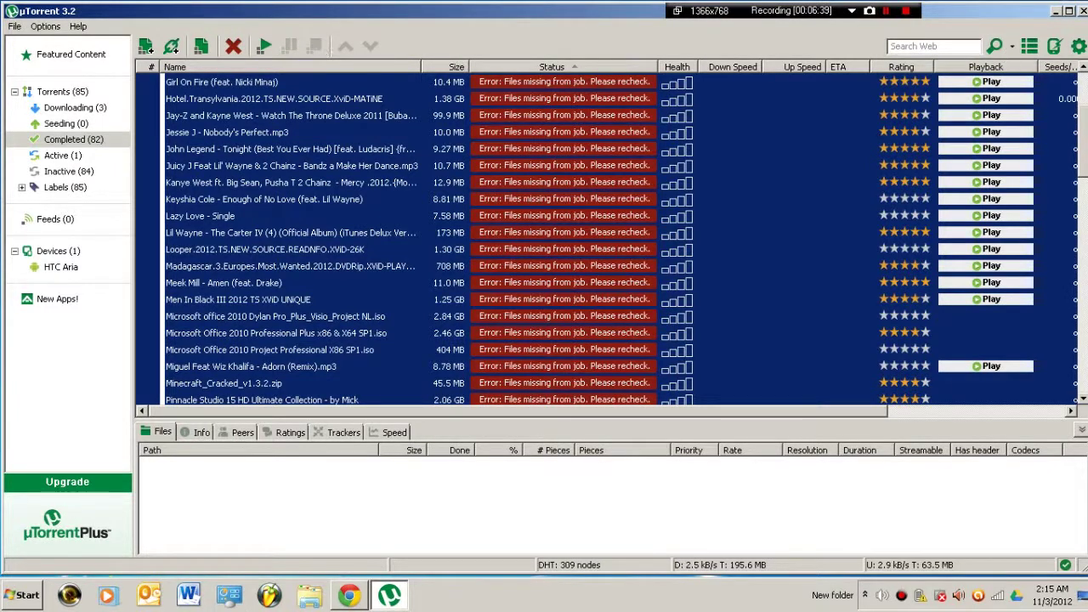
pyautogui.click(264, 50)
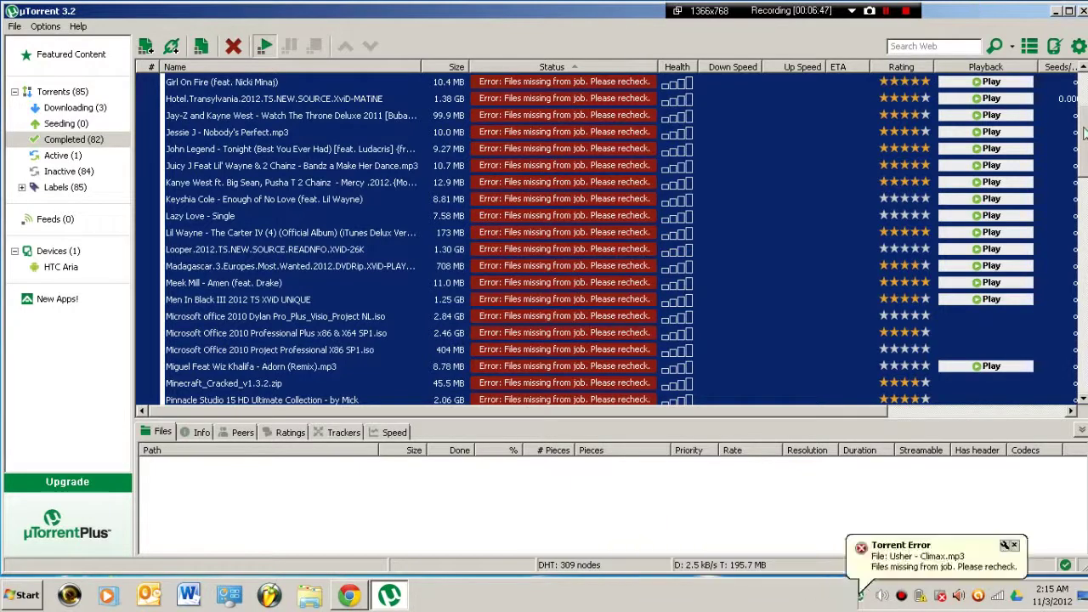
pyautogui.scroll(-7, 1084, 183)
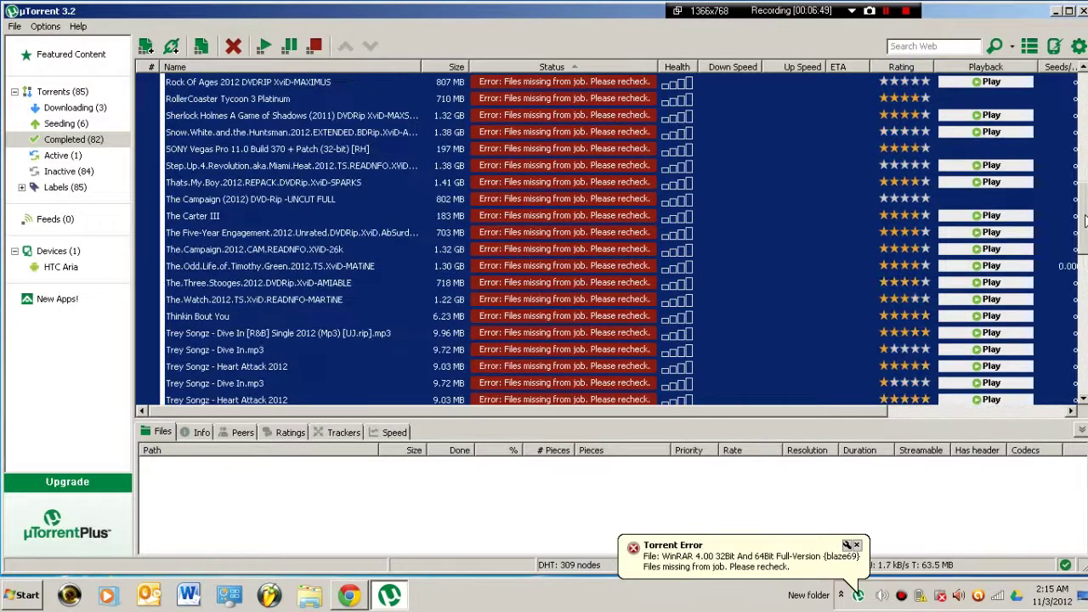
pyautogui.scroll(-6, 1082, 303)
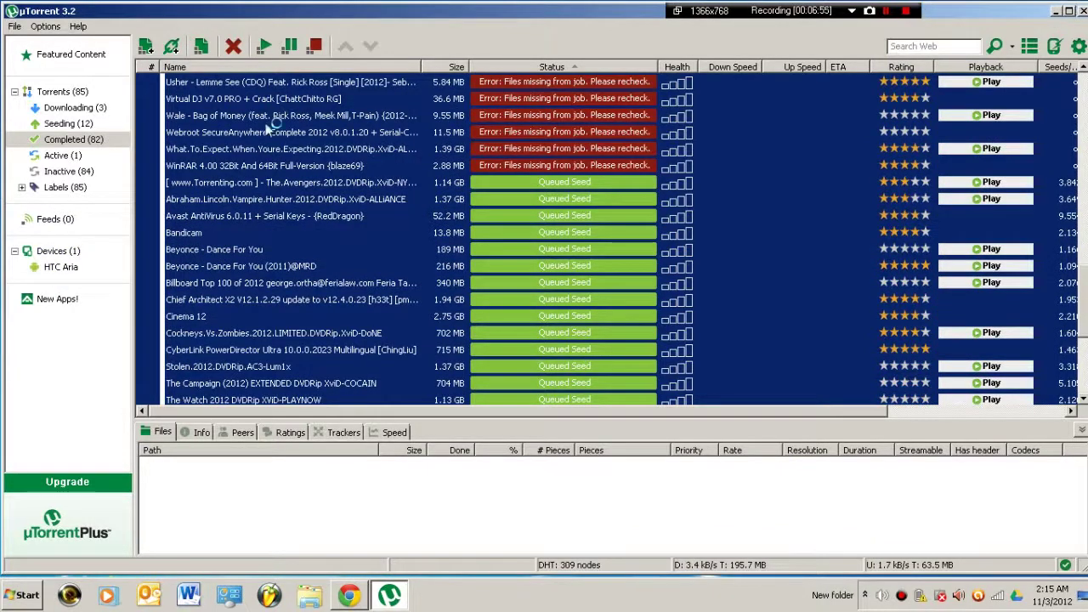
# View the HTC Aria device page, then list the downloading Brave, Total Recall and Looper torrents
pyautogui.click(15, 252)
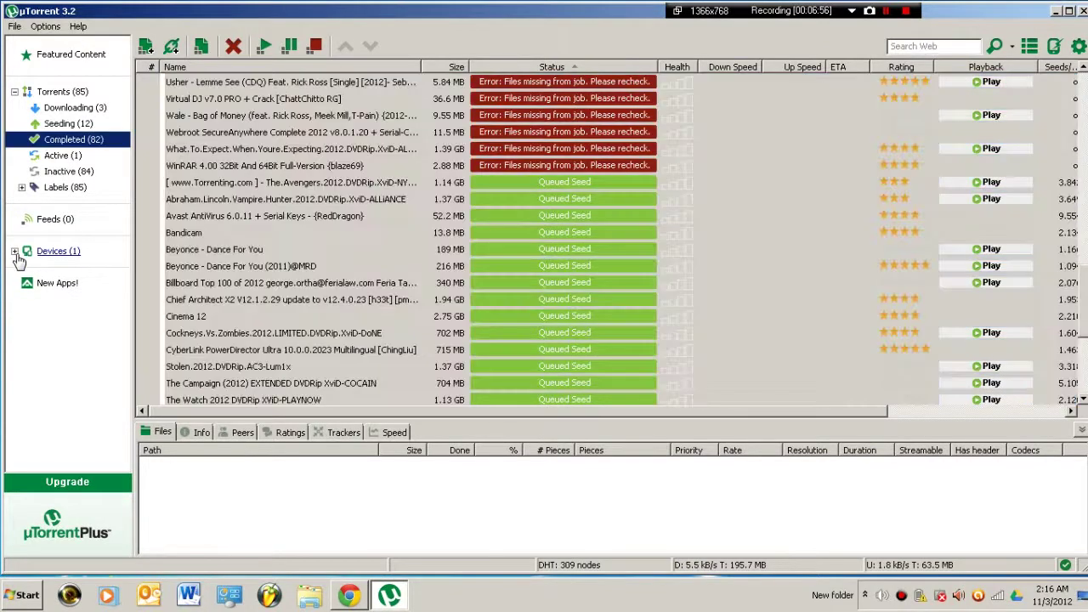
pyautogui.click(15, 252)
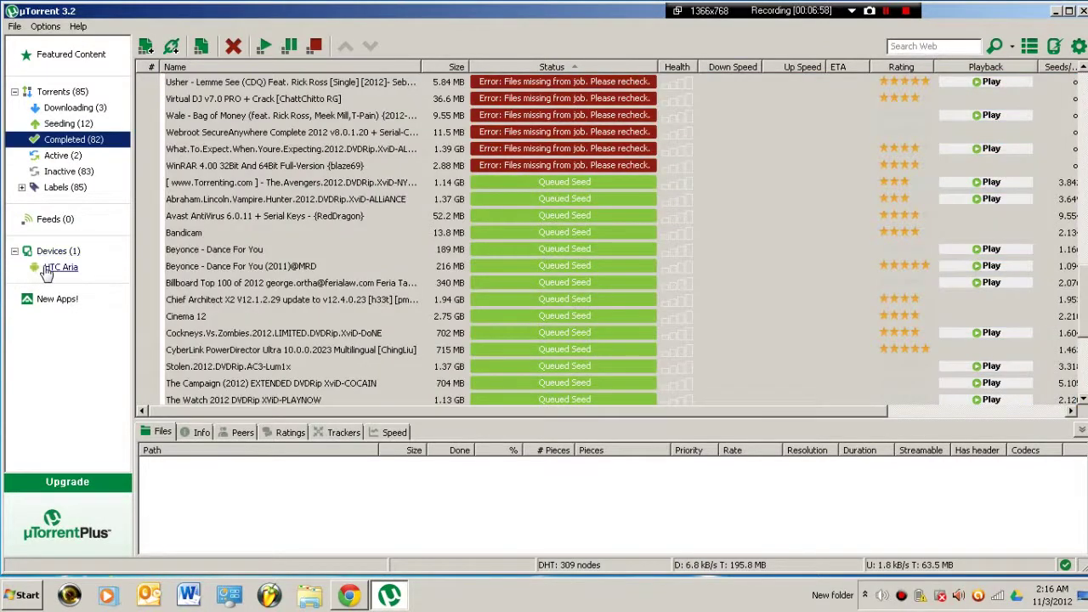
pyautogui.click(51, 268)
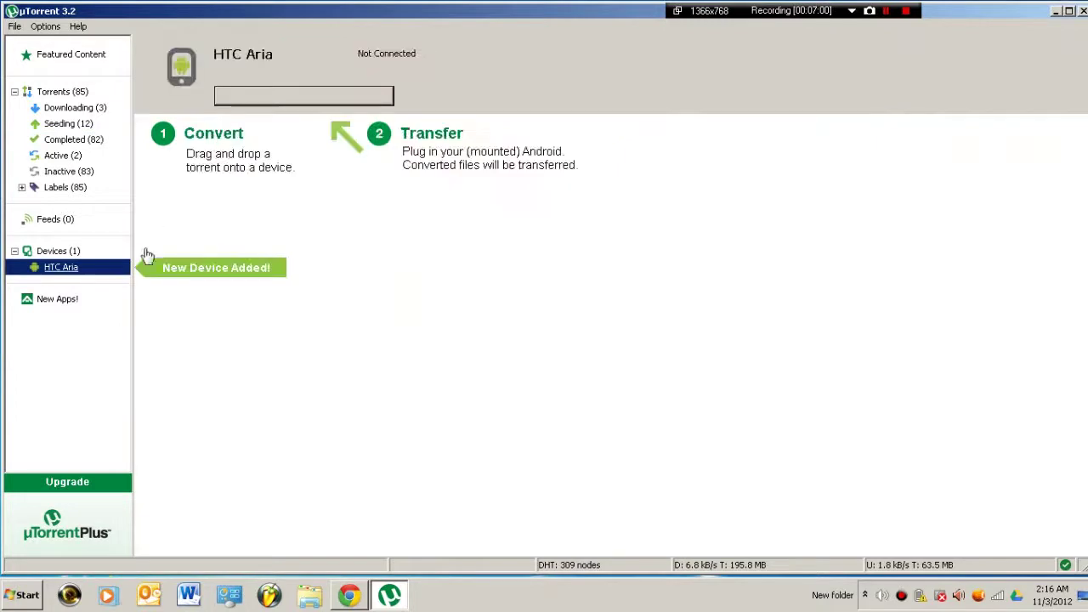
pyautogui.click(55, 109)
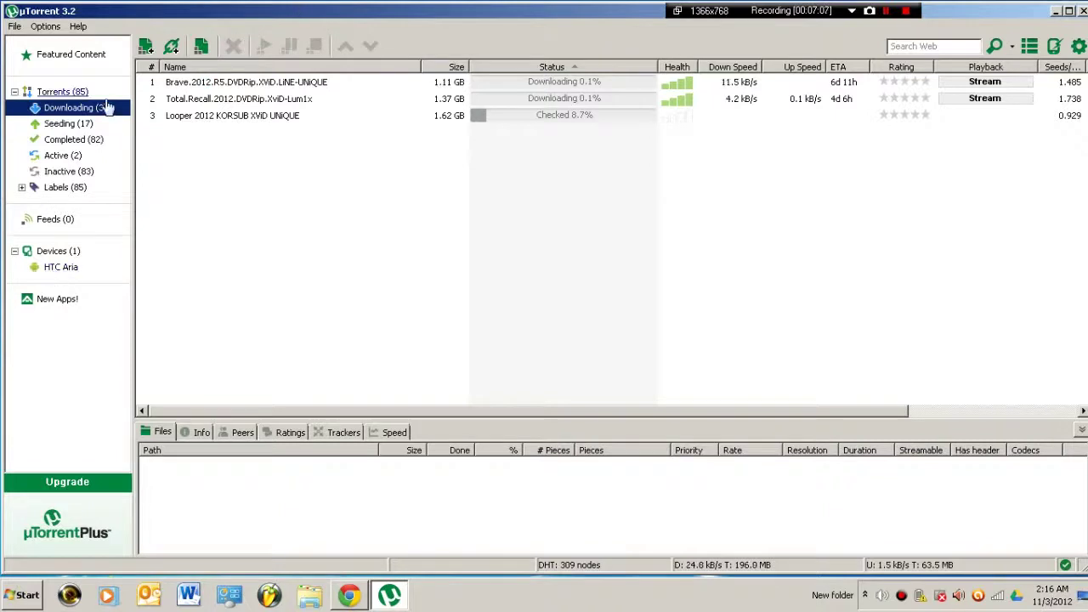
# Look through the commands in µTorrent's File and Help menus
pyautogui.click(17, 27)
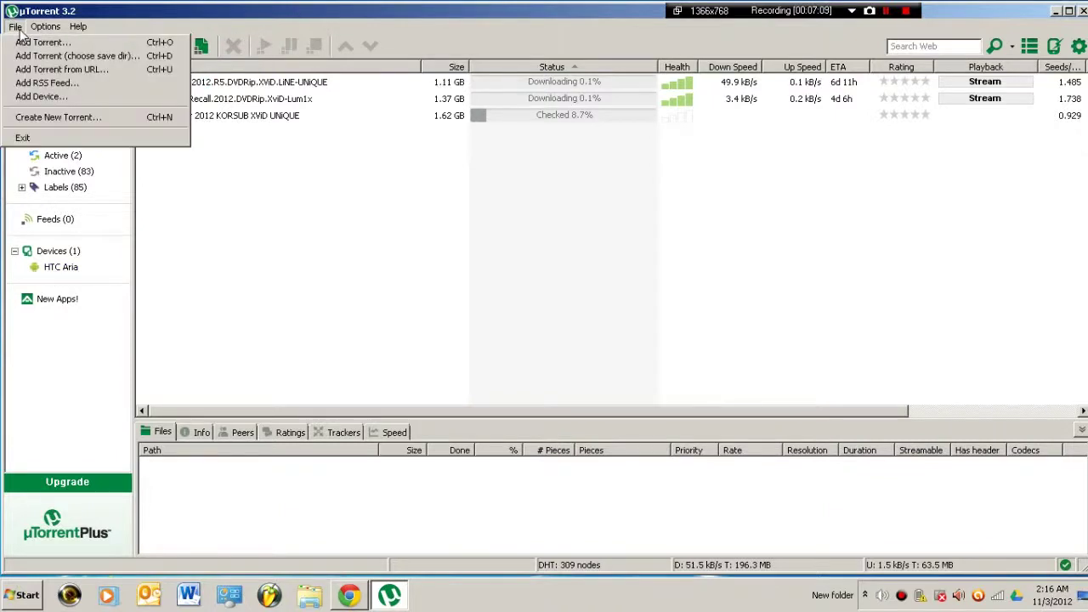
pyautogui.moveTo(41, 28)
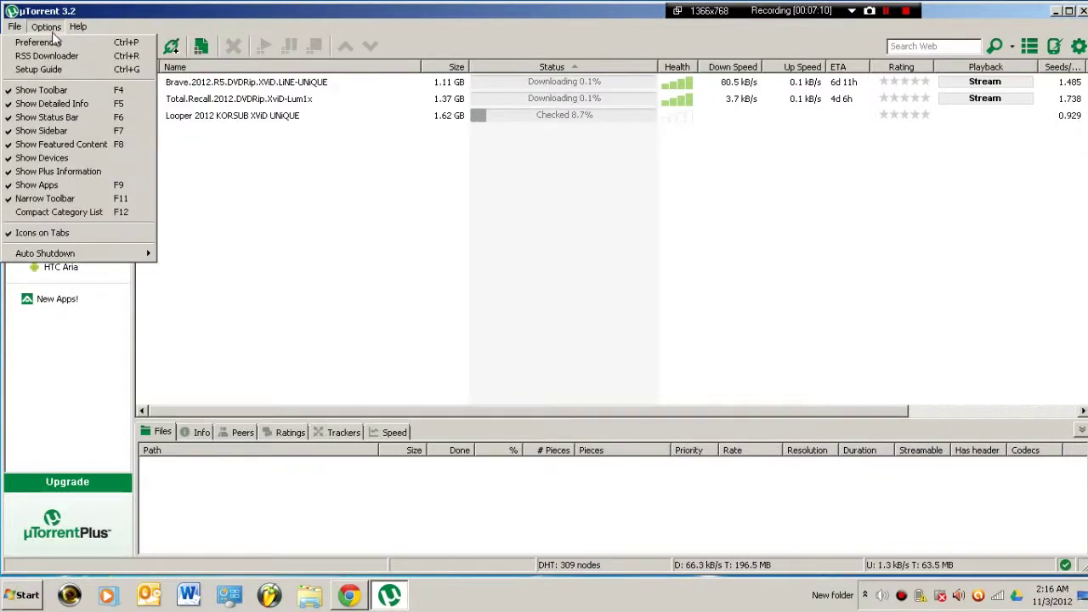
pyautogui.moveTo(74, 29)
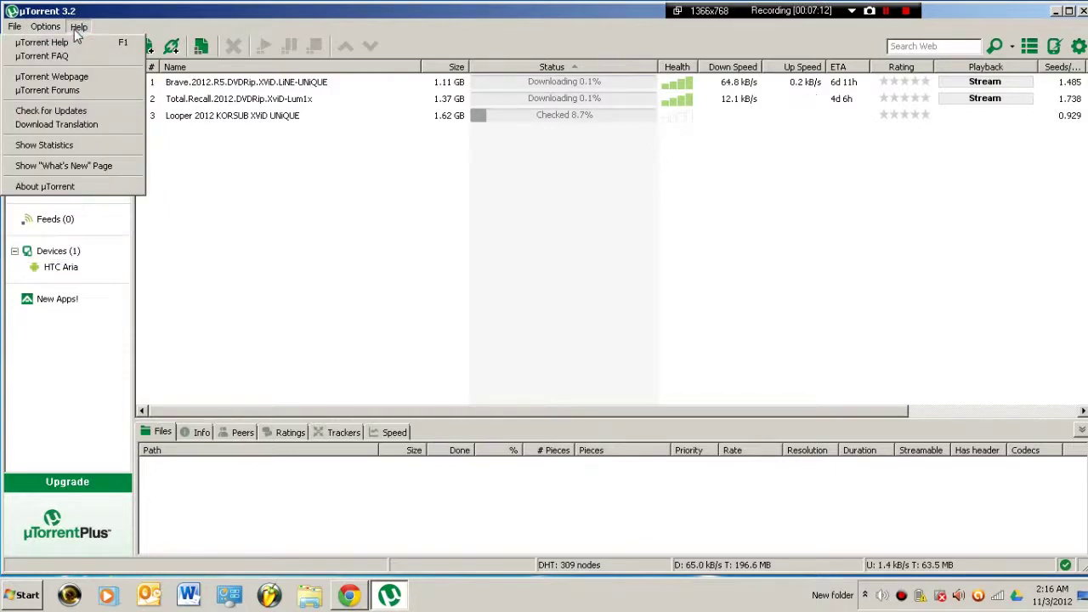
pyautogui.click(325, 162)
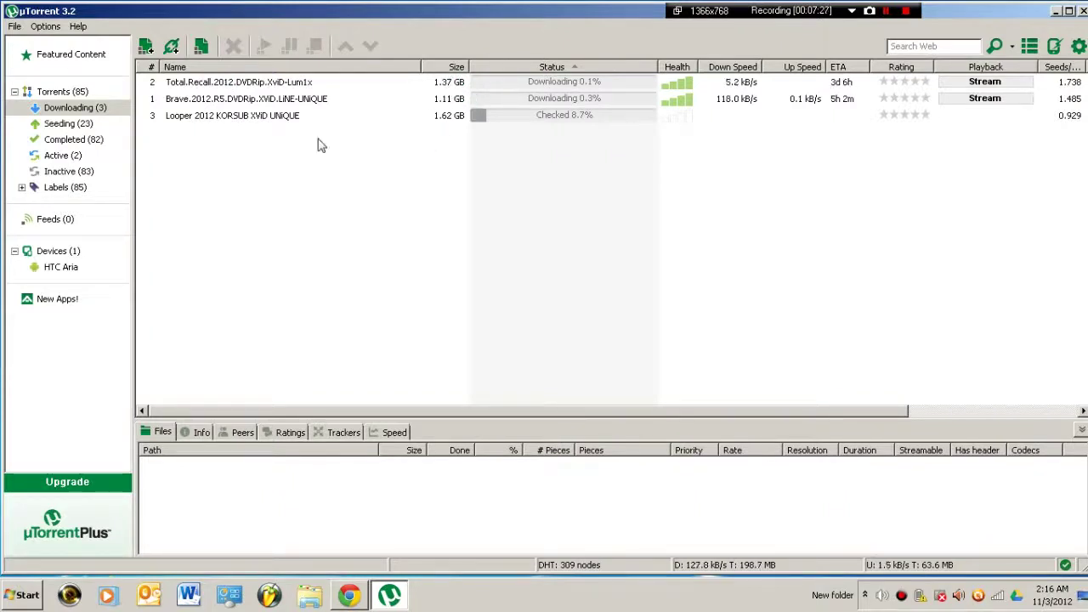
pyautogui.click(76, 26)
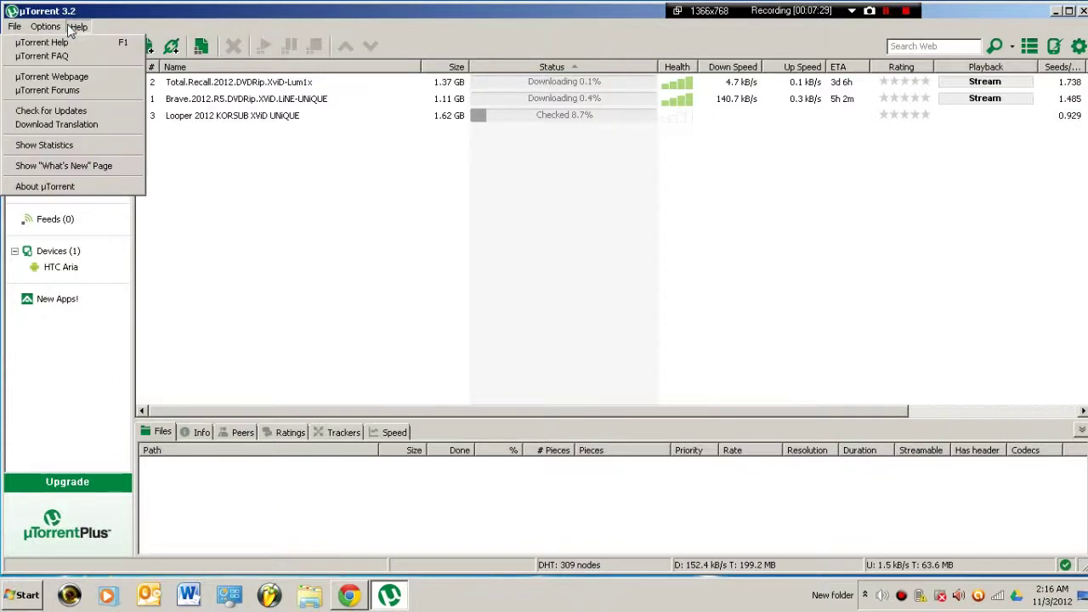
pyautogui.click(47, 26)
pyautogui.click(77, 26)
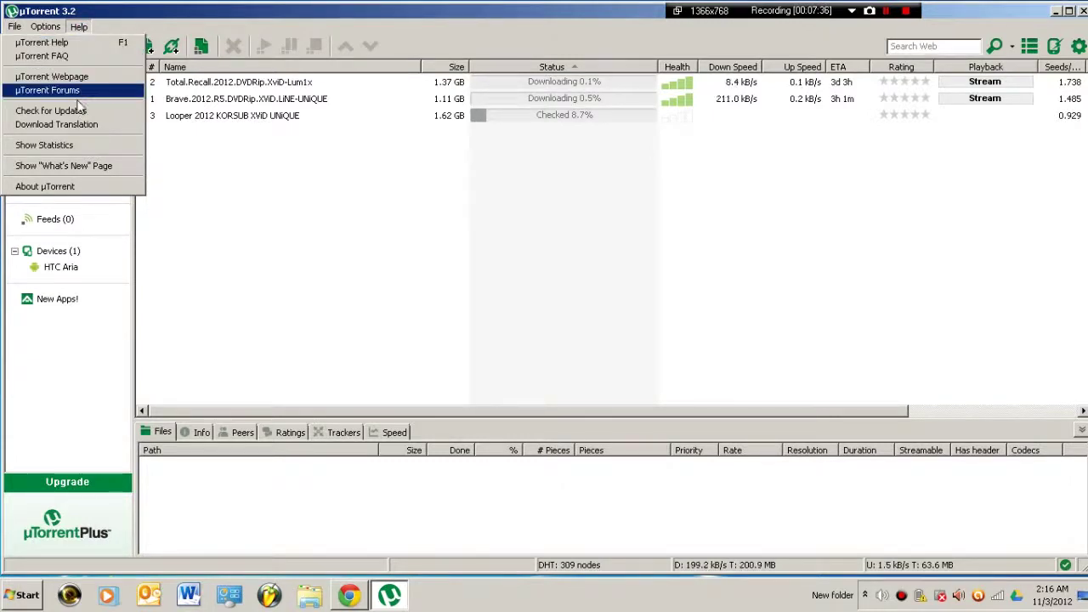
pyautogui.click(66, 29)
# Cycle through the menus again and open Preferences from the Options menu
pyautogui.click(67, 29)
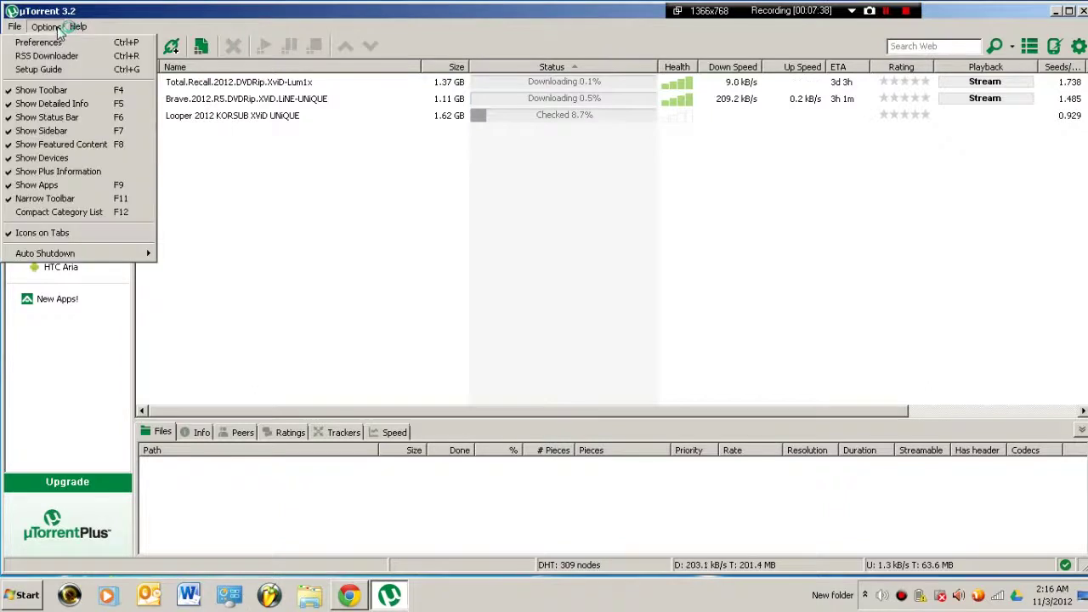
pyautogui.click(13, 29)
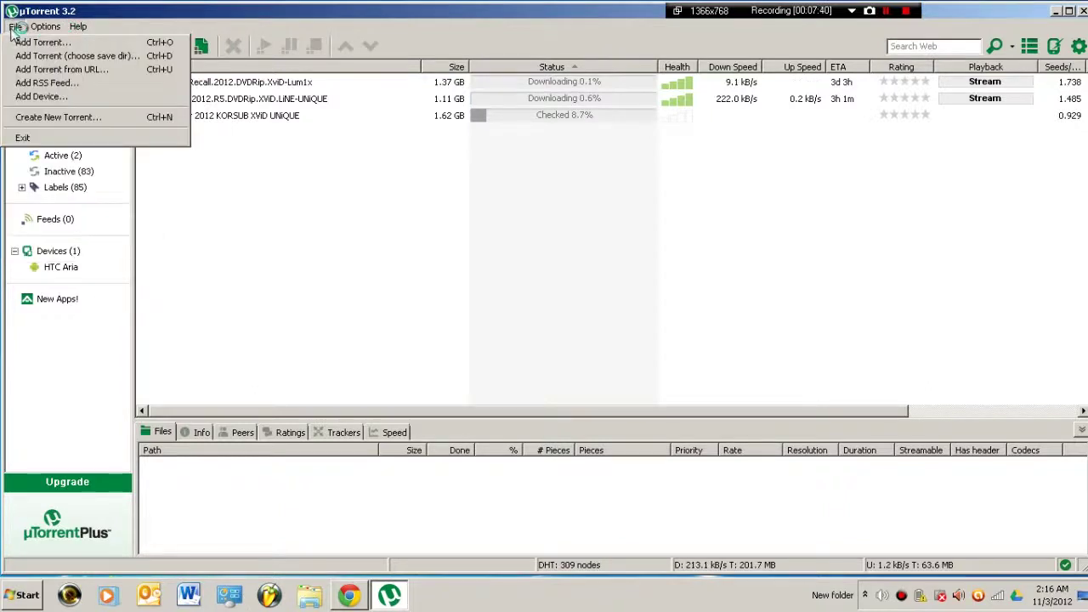
pyautogui.click(85, 31)
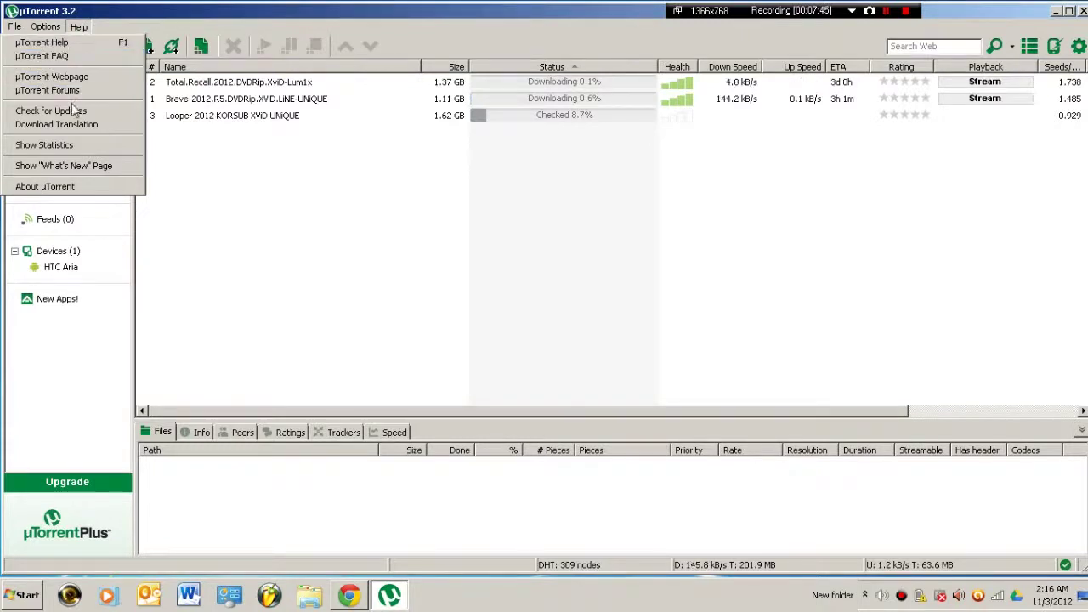
pyautogui.click(79, 26)
pyautogui.click(47, 26)
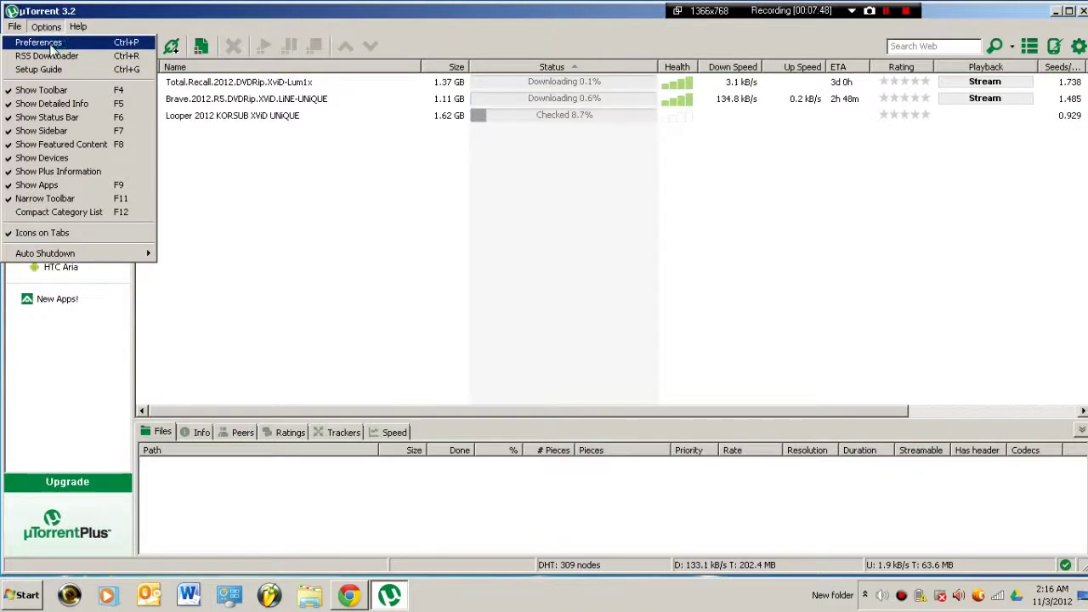
pyautogui.click(41, 41)
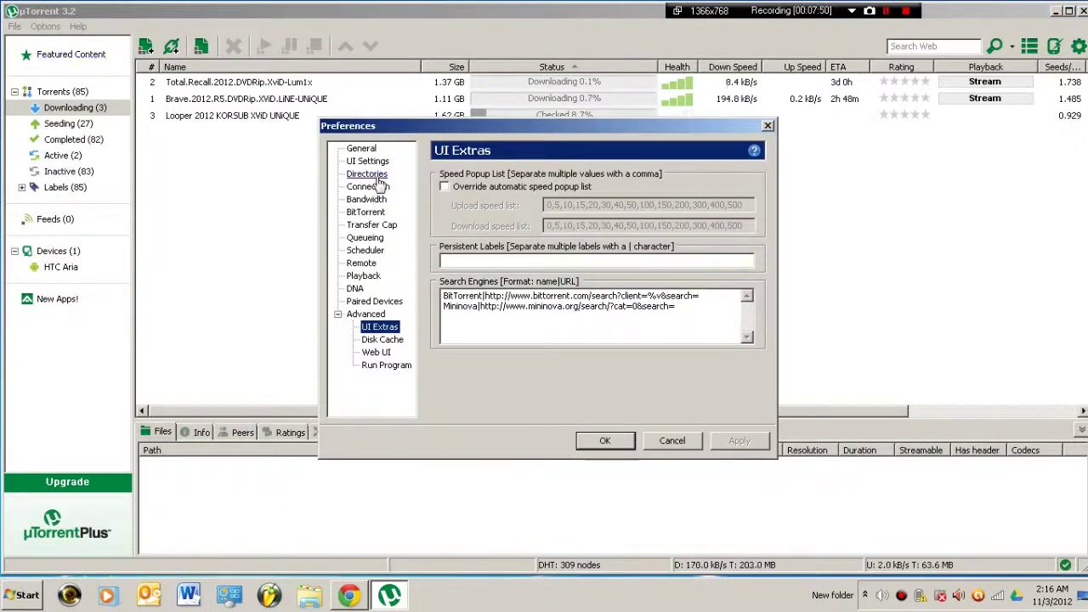
# Replace the Remote access password with a new four-character one, apply it and close Preferences
pyautogui.click(366, 264)
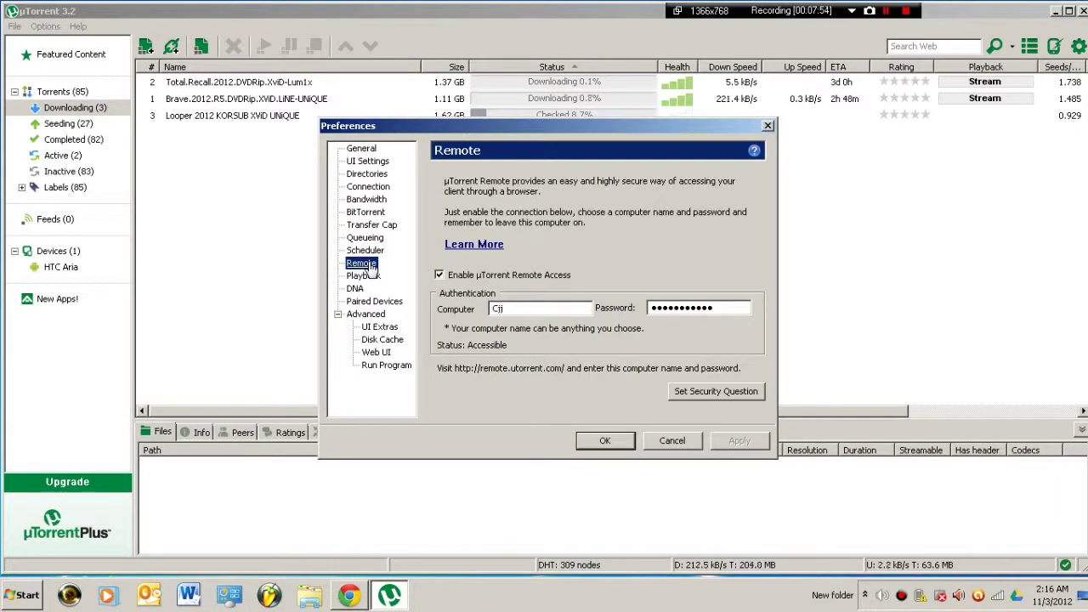
pyautogui.click(503, 308)
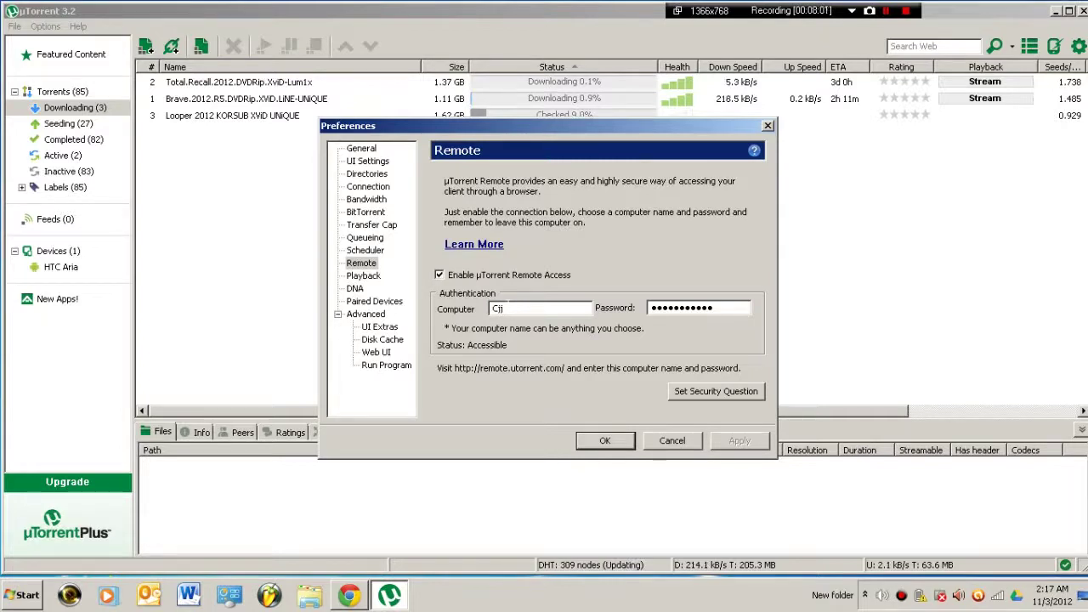
pyautogui.press('Tab')
pyautogui.press('BackSpace')
pyautogui.write('1234')
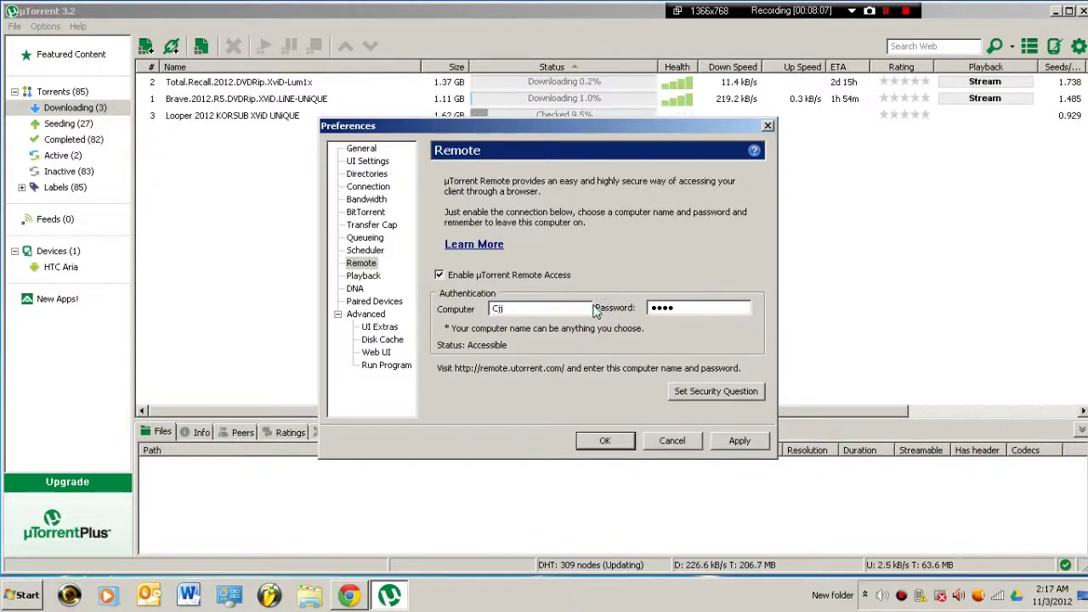
pyautogui.click(738, 441)
pyautogui.click(602, 441)
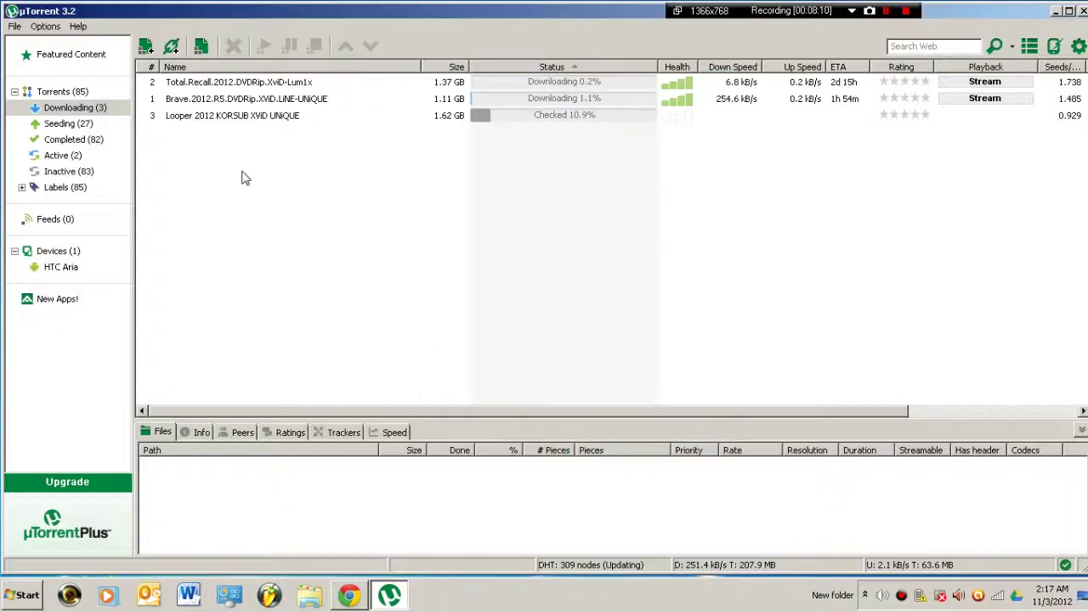